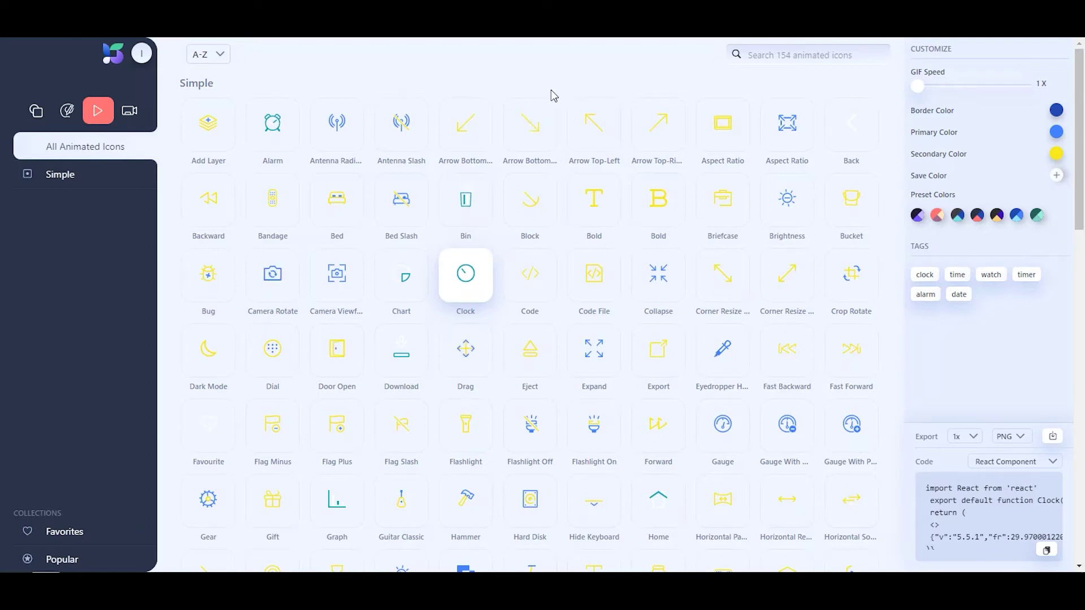
Step: Browse the animated illustrations and icons collections, then open the Clock icon's detail view
{"action": "left_click", "coordinate": [128, 114]}
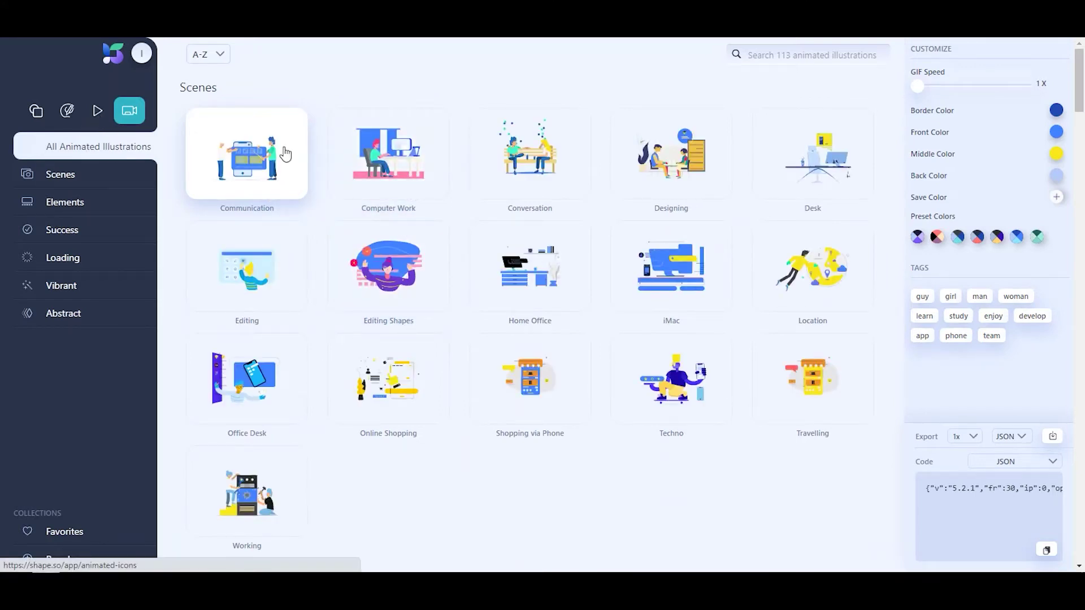
{"action": "key", "text": "alt+Left"}
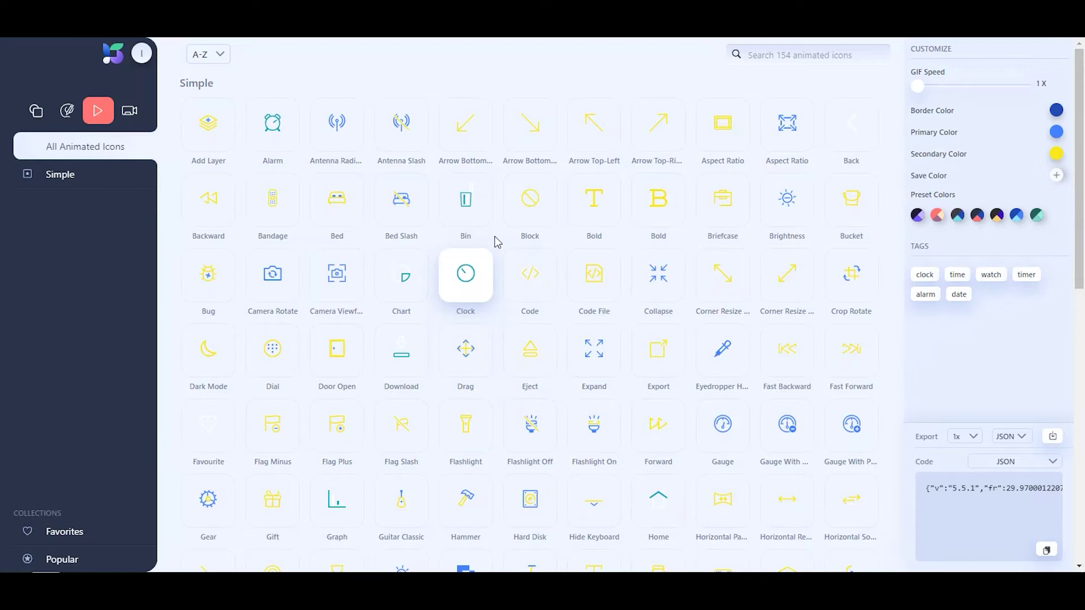
{"action": "mouse_move", "coordinate": [464, 280]}
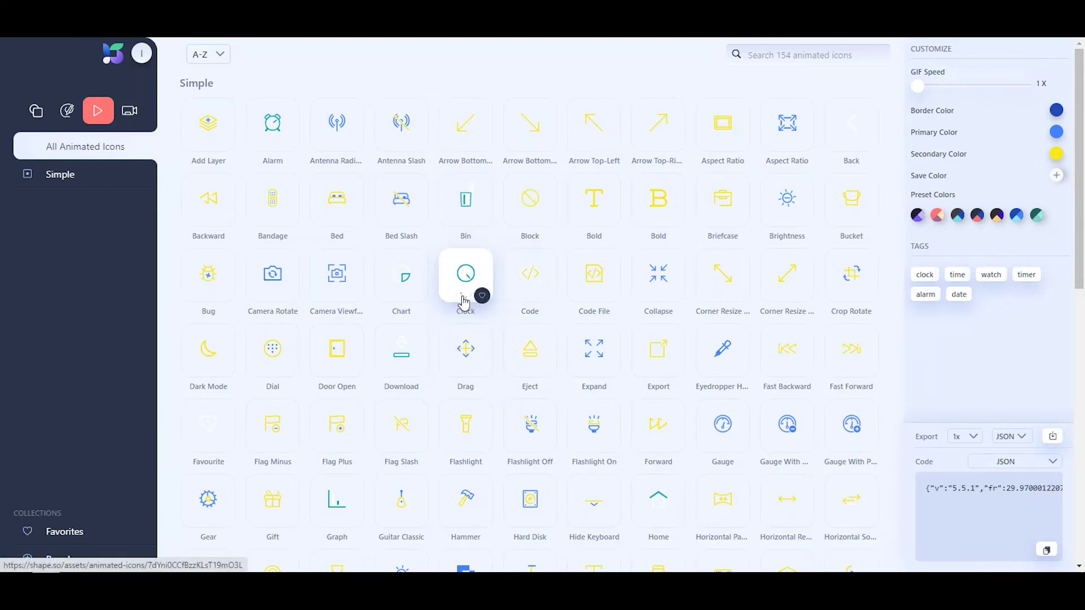
{"action": "left_click", "coordinate": [458, 261]}
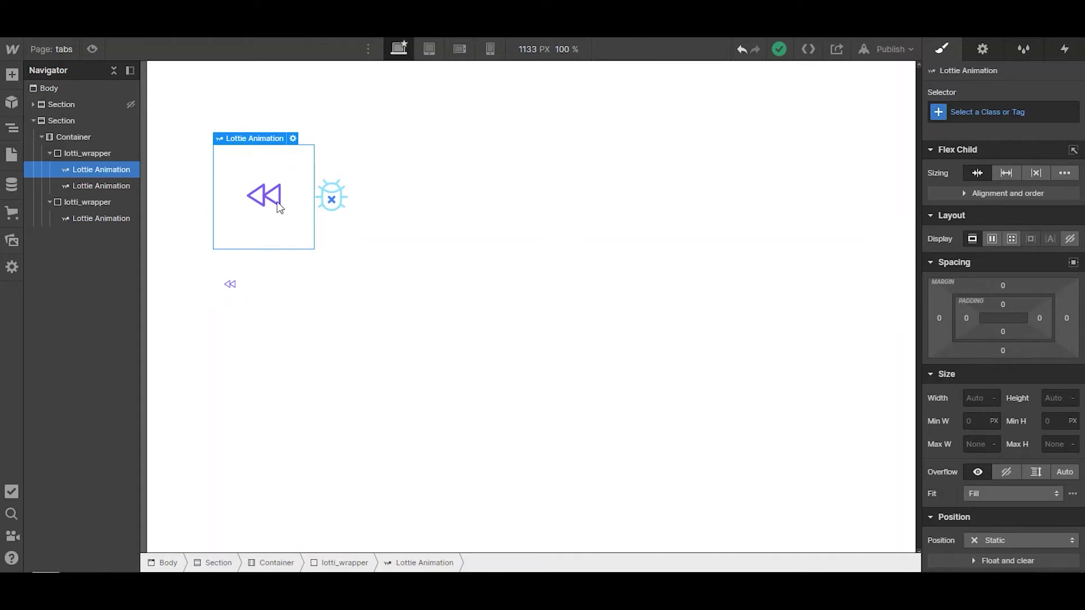
{"action": "left_click", "coordinate": [87, 209]}
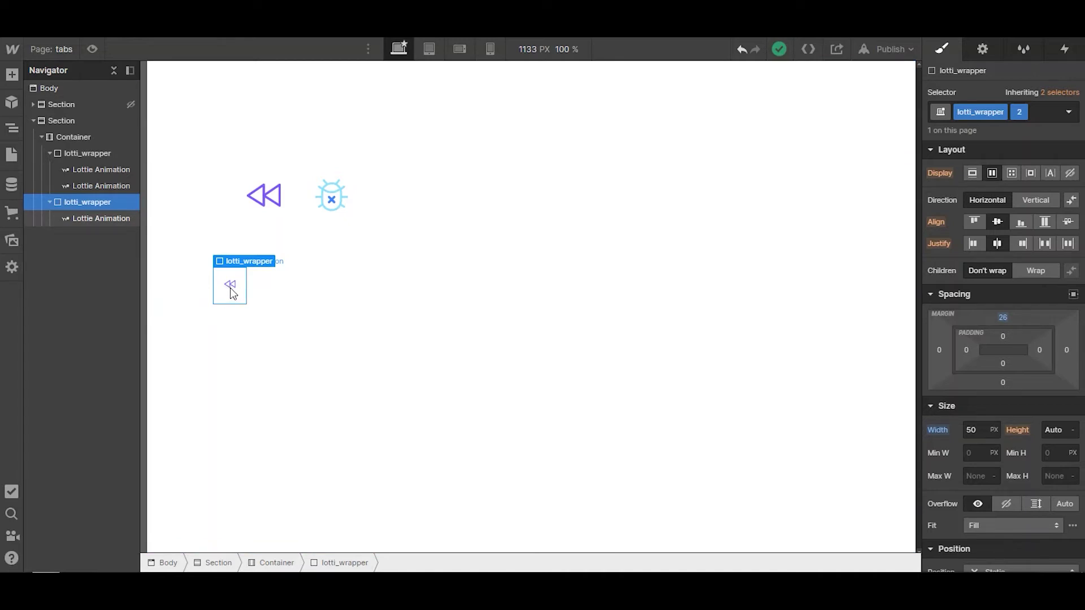
{"action": "left_click", "coordinate": [271, 208]}
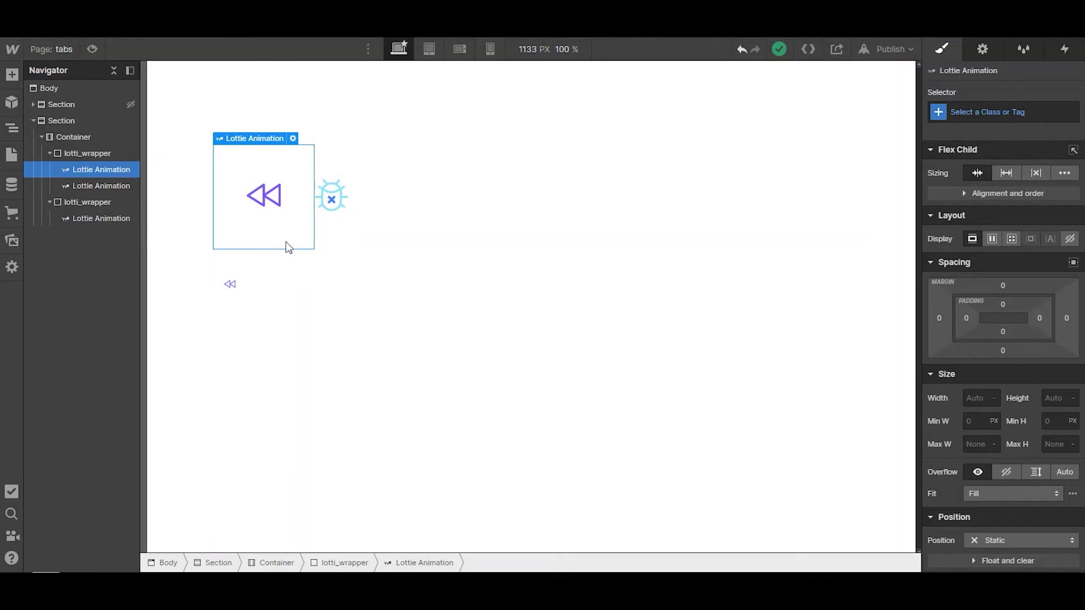
{"action": "left_click", "coordinate": [339, 209]}
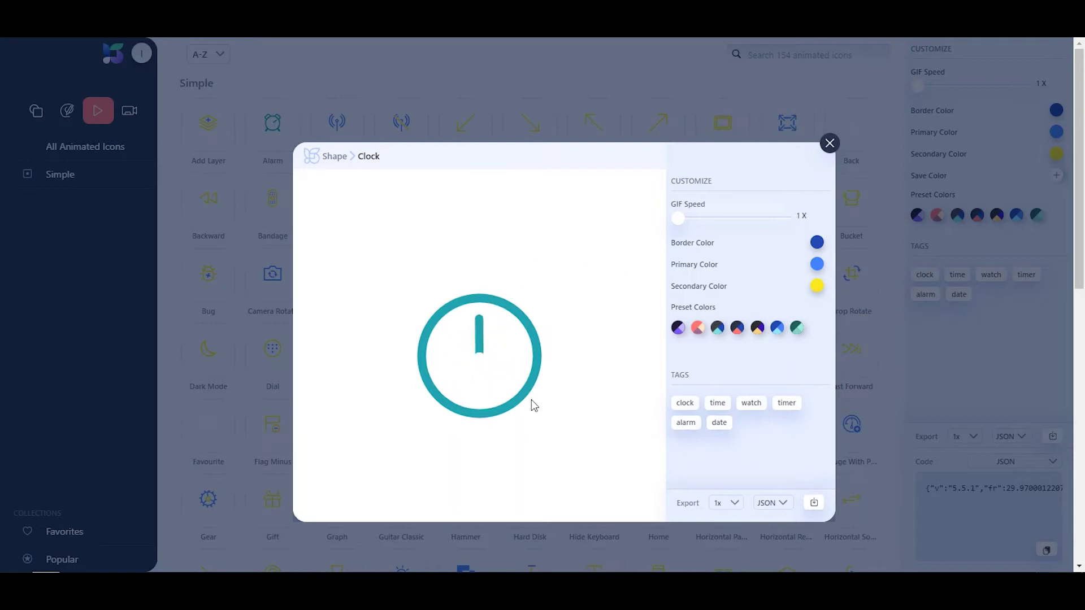
Step: Export the Clock icon as Clock.json, close its preview and switch to After Effects
{"action": "left_click", "coordinate": [773, 503]}
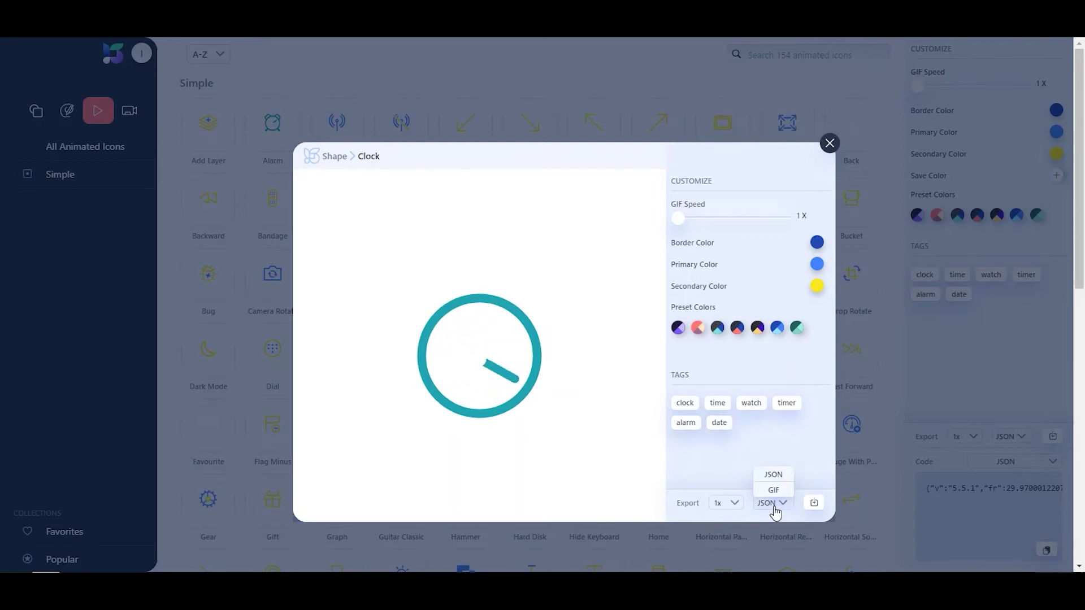
{"action": "left_click", "coordinate": [816, 505]}
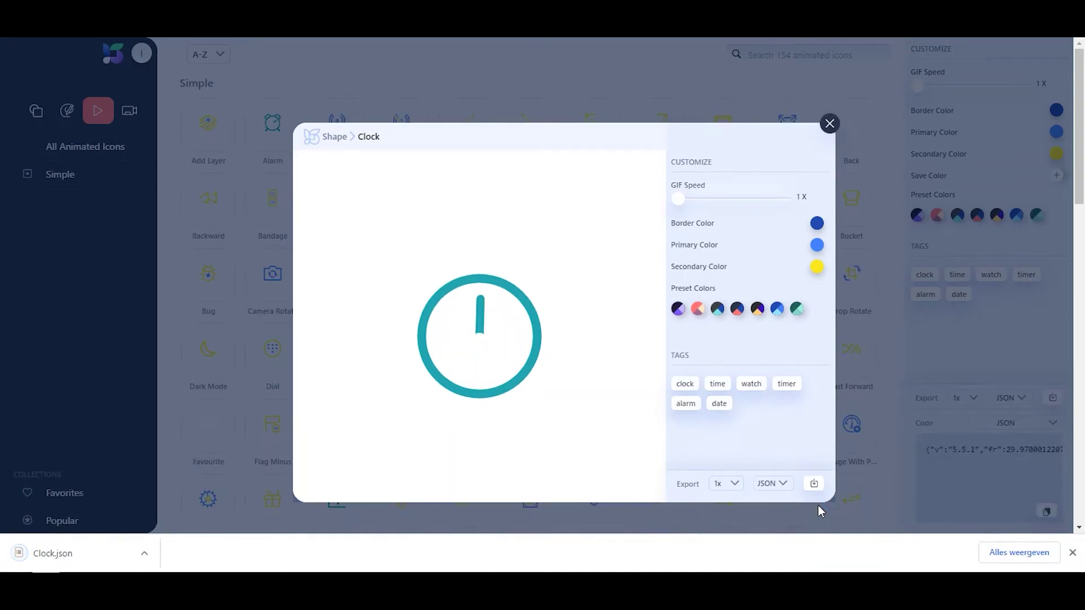
{"action": "left_click", "coordinate": [830, 124]}
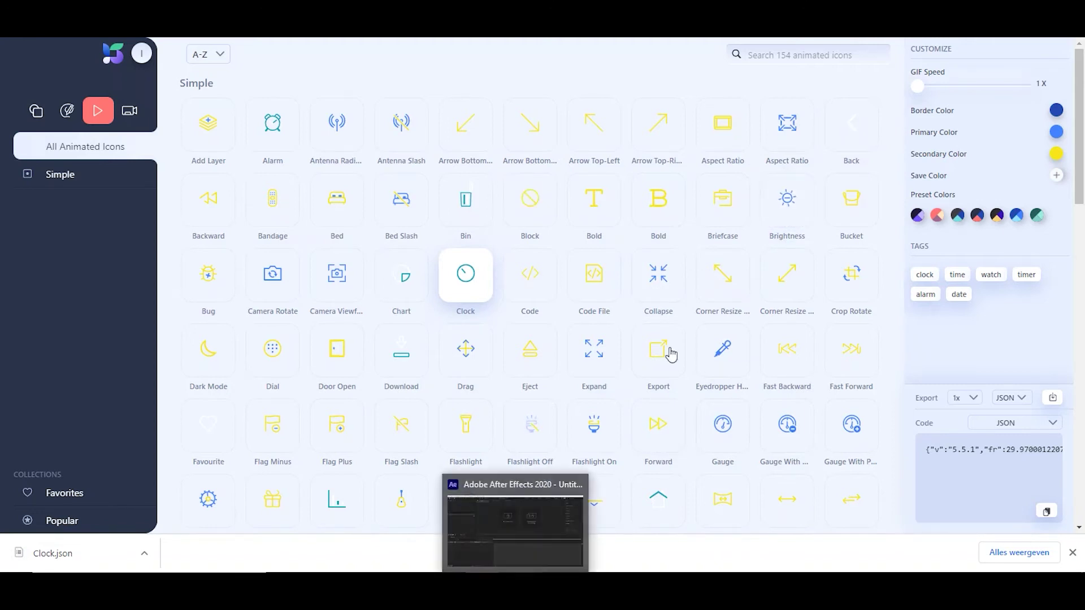
{"action": "left_click", "coordinate": [518, 520]}
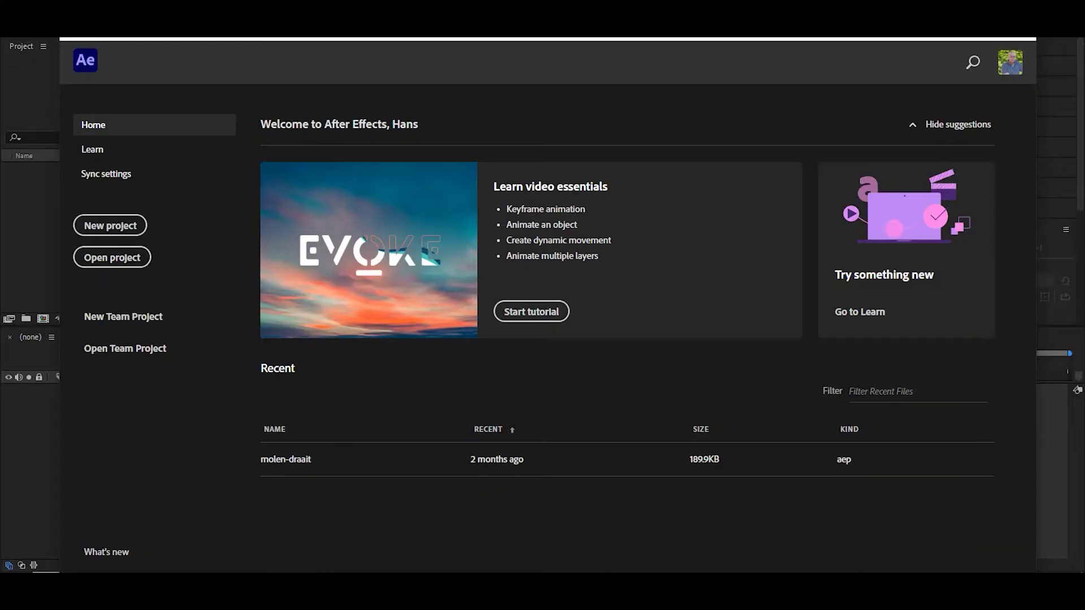
Step: Dismiss the After Effects Home screen and open the Window extensions list
{"action": "left_click", "coordinate": [1023, 50]}
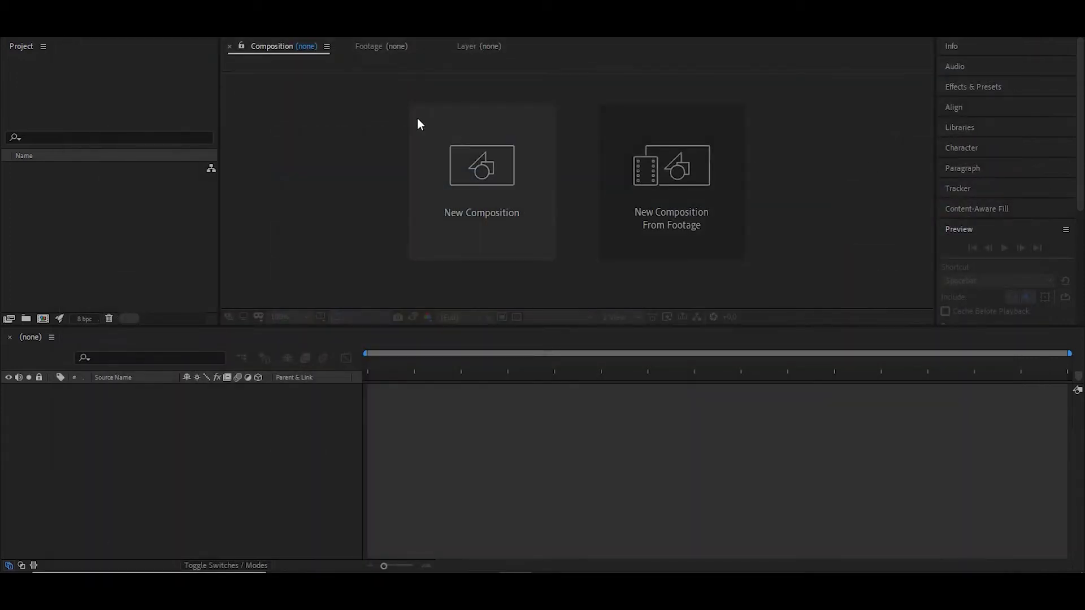
{"action": "left_click", "coordinate": [292, 25]}
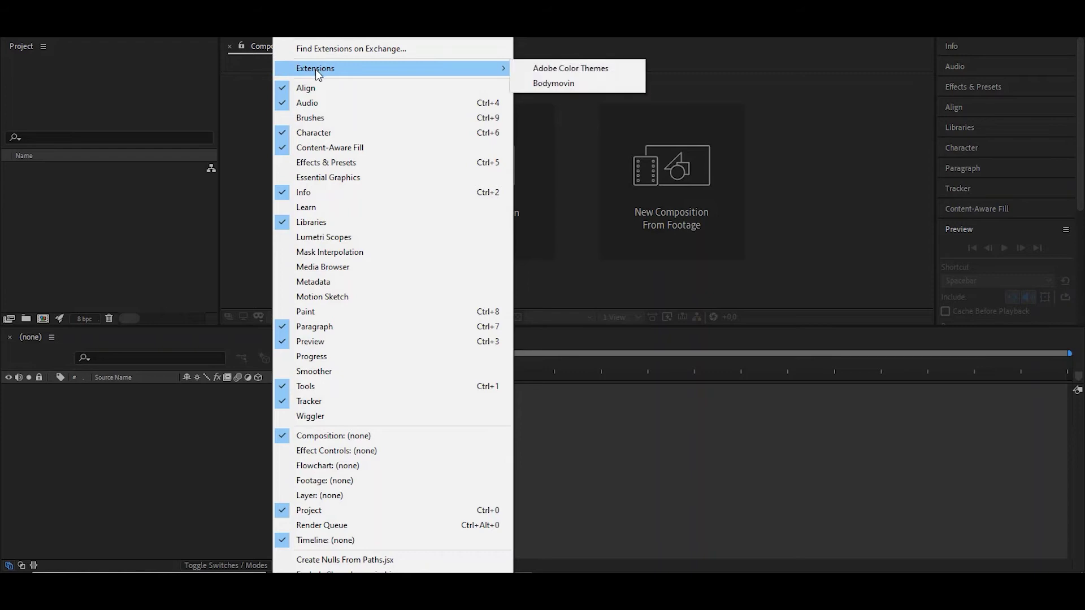
Step: Launch Bodymovin and start importing a local Lottie animation file
{"action": "mouse_move", "coordinate": [339, 68]}
{"action": "left_click", "coordinate": [557, 84]}
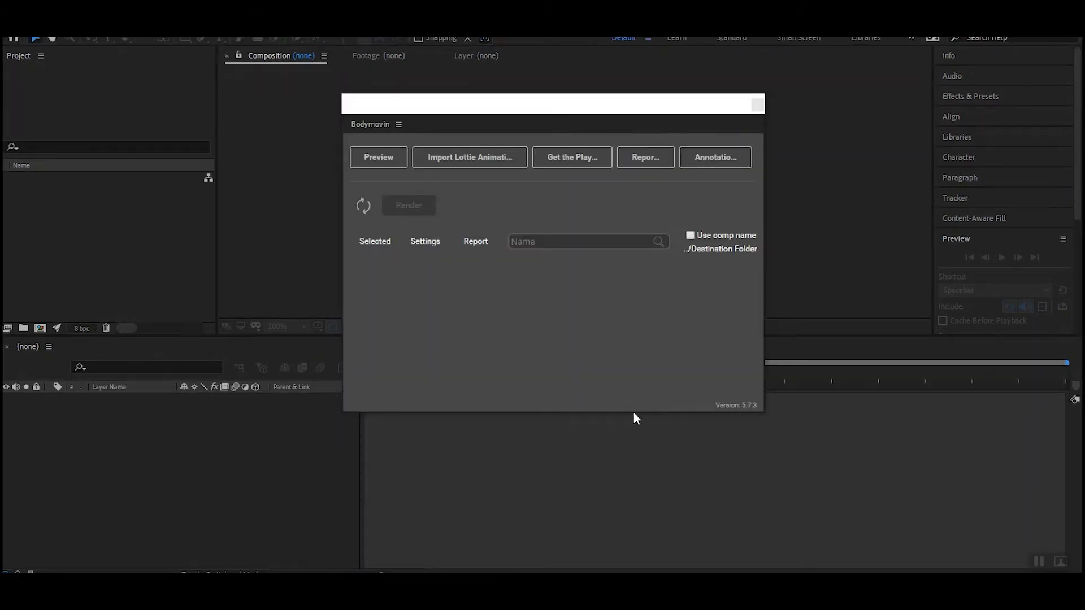
{"action": "left_click", "coordinate": [462, 161]}
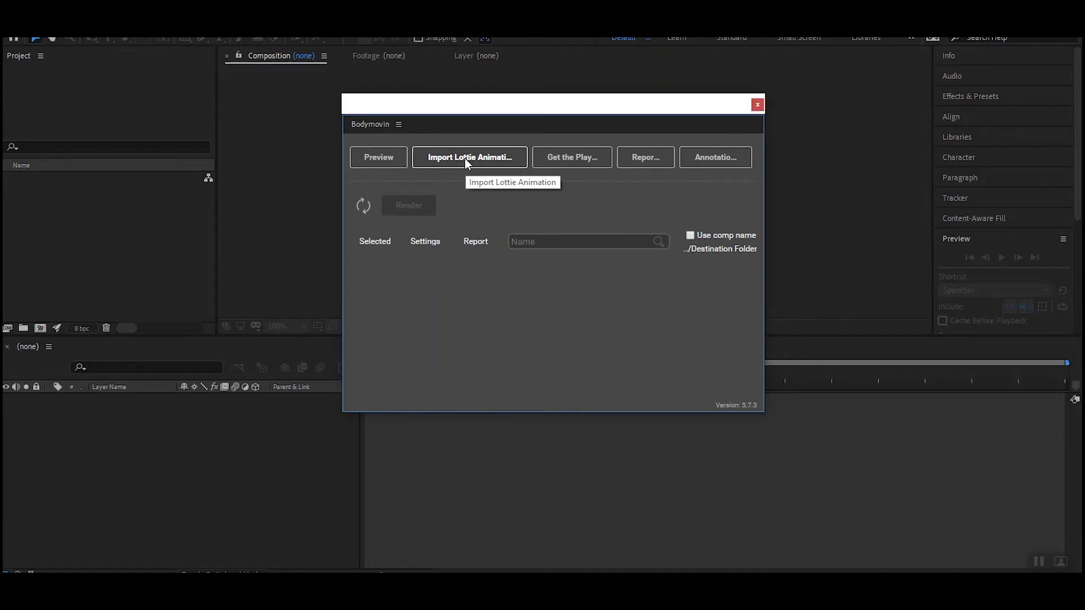
{"action": "left_click", "coordinate": [465, 157]}
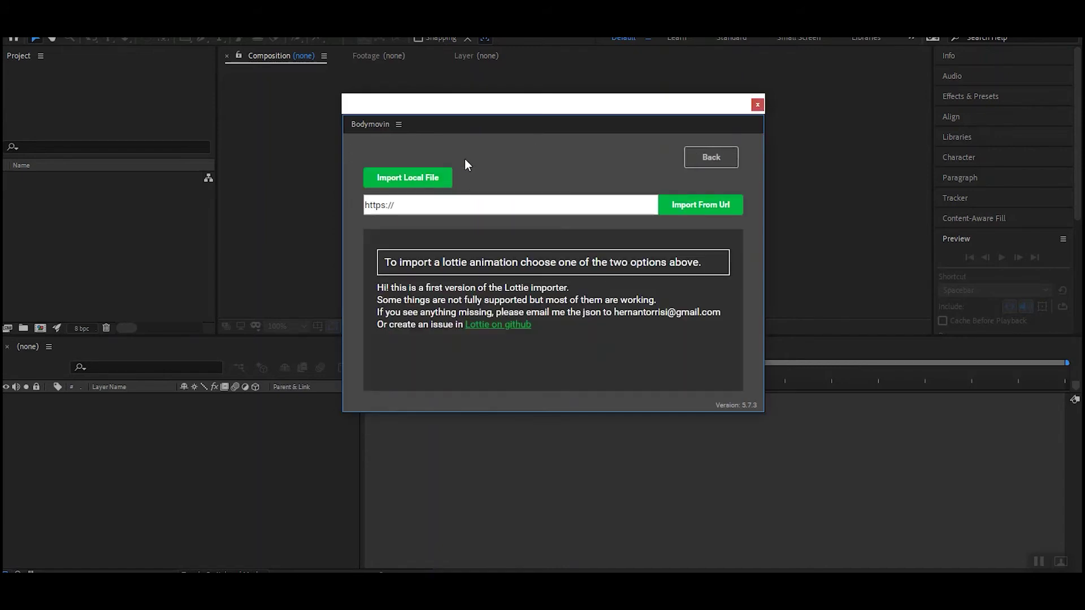
{"action": "left_click", "coordinate": [420, 179]}
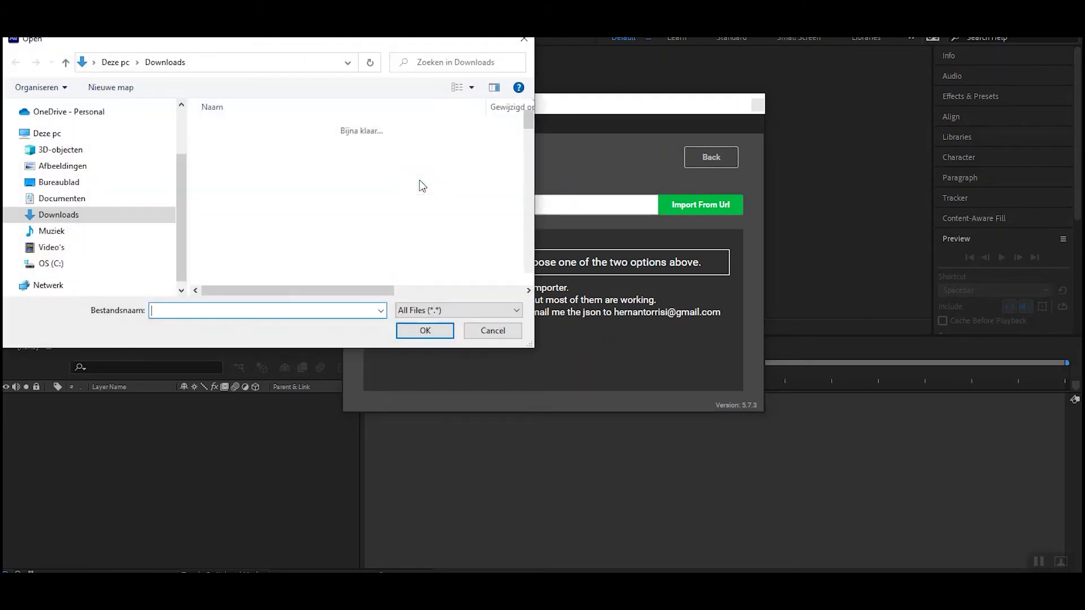
Step: Import the Clock file from Bureaublad through Bodymovin, then close the panel
{"action": "left_click", "coordinate": [76, 183]}
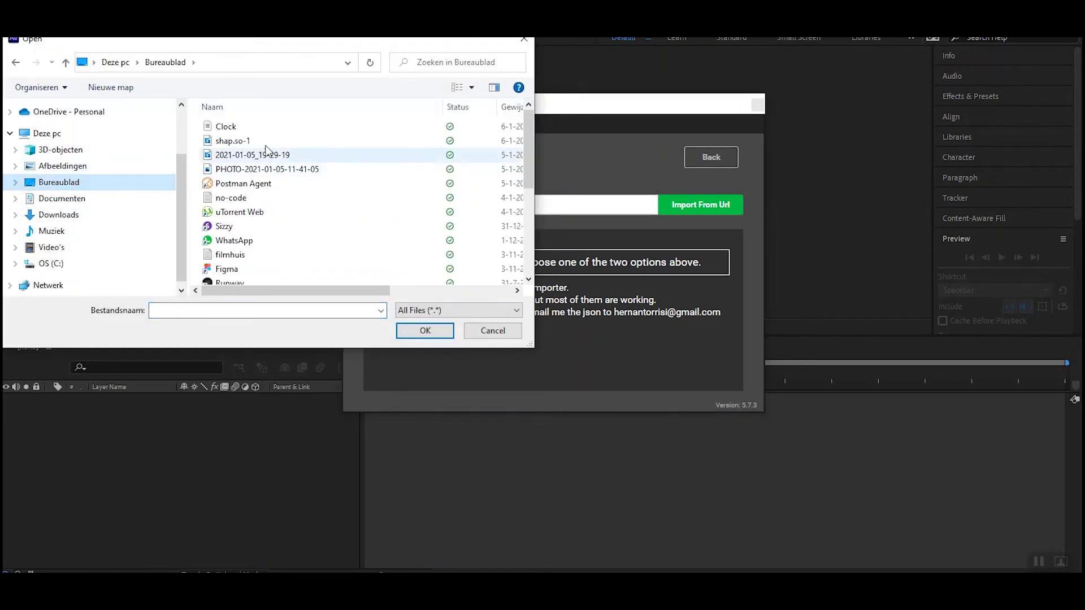
{"action": "left_click", "coordinate": [252, 136]}
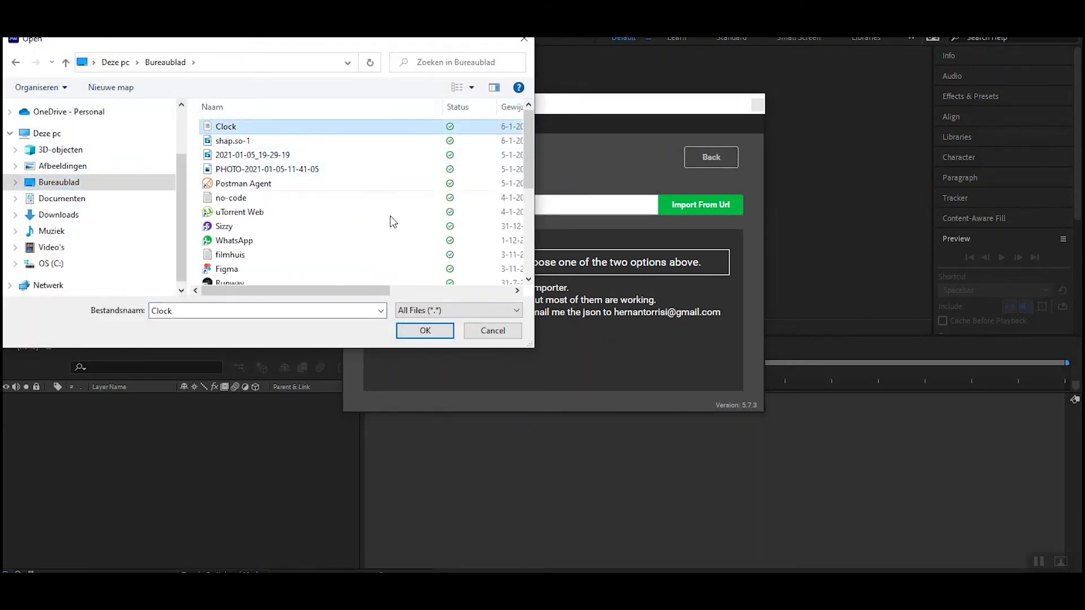
{"action": "left_click", "coordinate": [438, 331]}
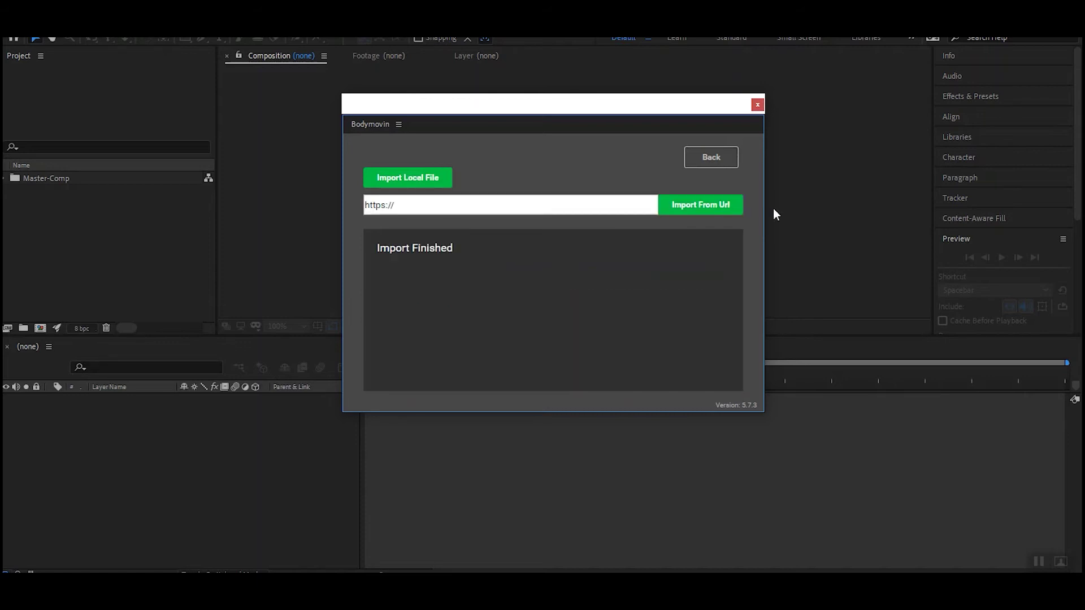
{"action": "left_click", "coordinate": [758, 105]}
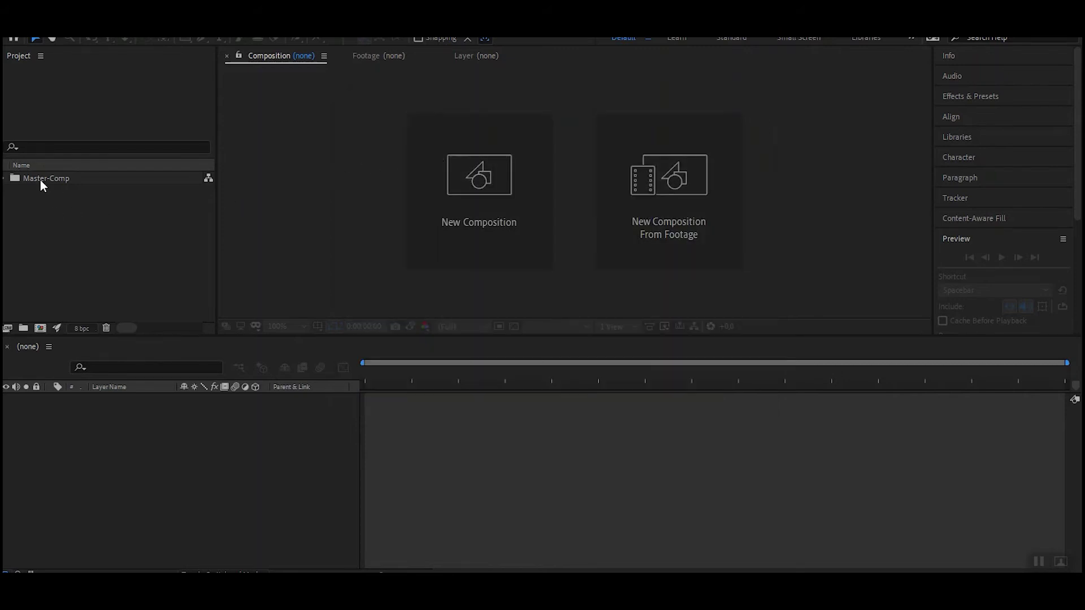
Step: Create composition Master-Comp 2 from the imported Master-Comp folder
{"action": "left_click", "coordinate": [103, 178]}
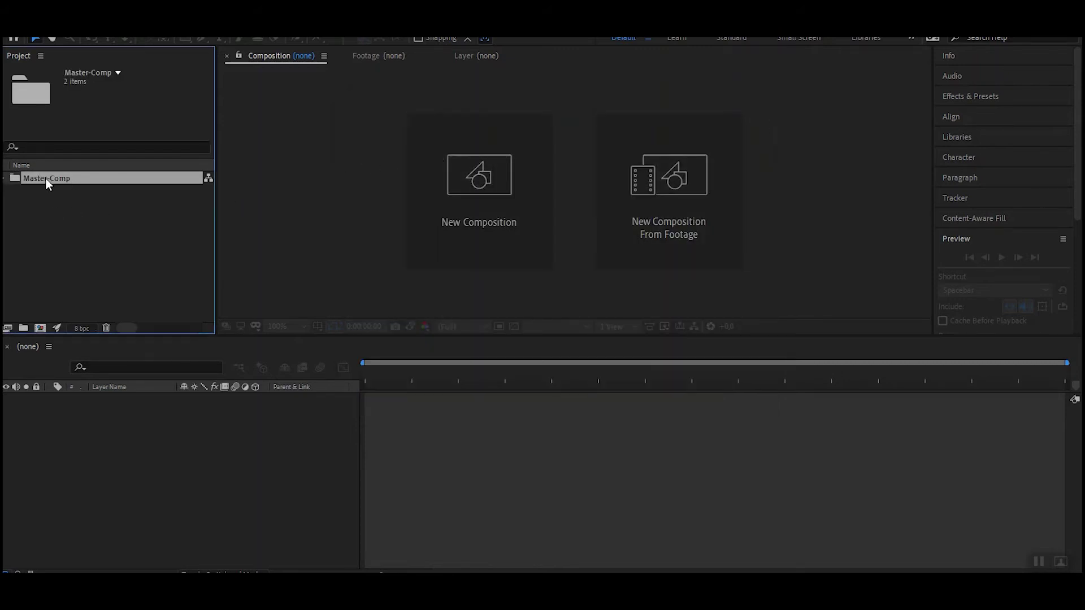
{"action": "left_click_drag", "start_coordinate": [47, 177], "coordinate": [62, 430]}
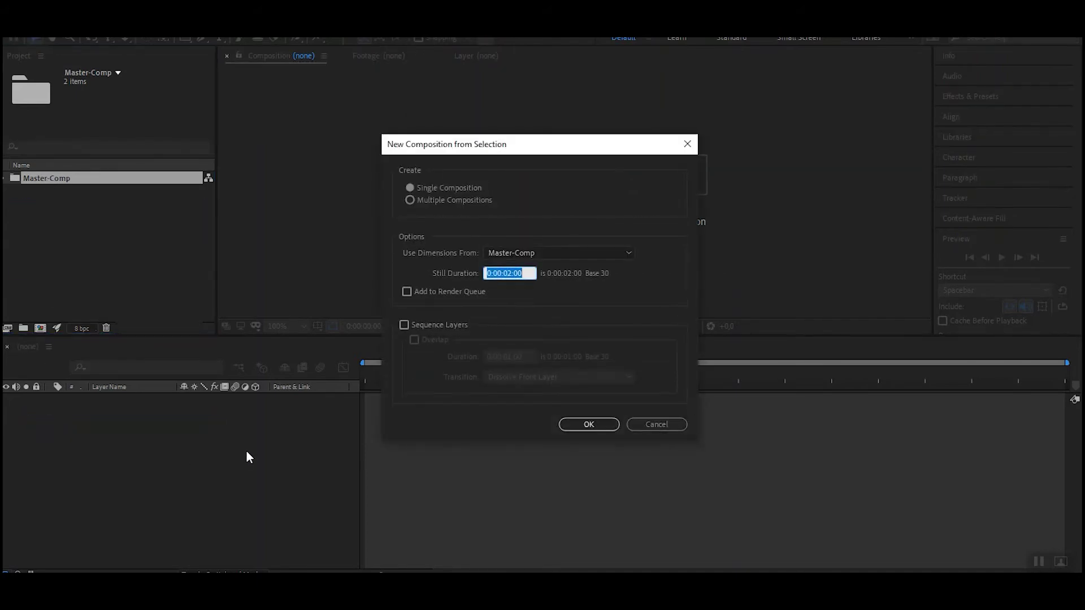
{"action": "left_click", "coordinate": [589, 425]}
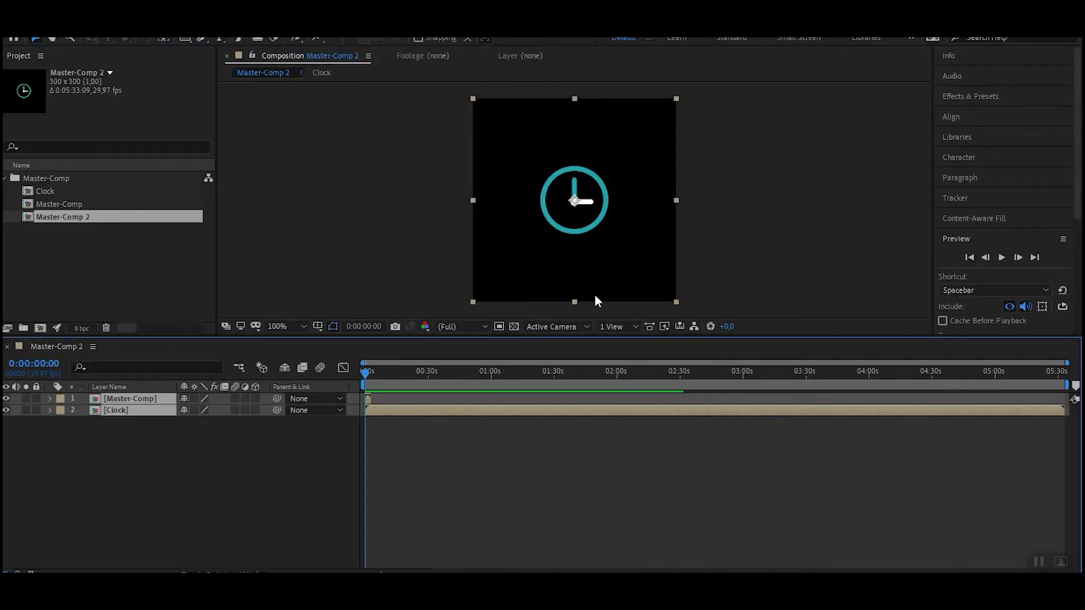
Step: Select the Master-Comp layer, preview the clock animation, and rewind to the start
{"action": "left_click", "coordinate": [134, 433]}
{"action": "left_click", "coordinate": [136, 398]}
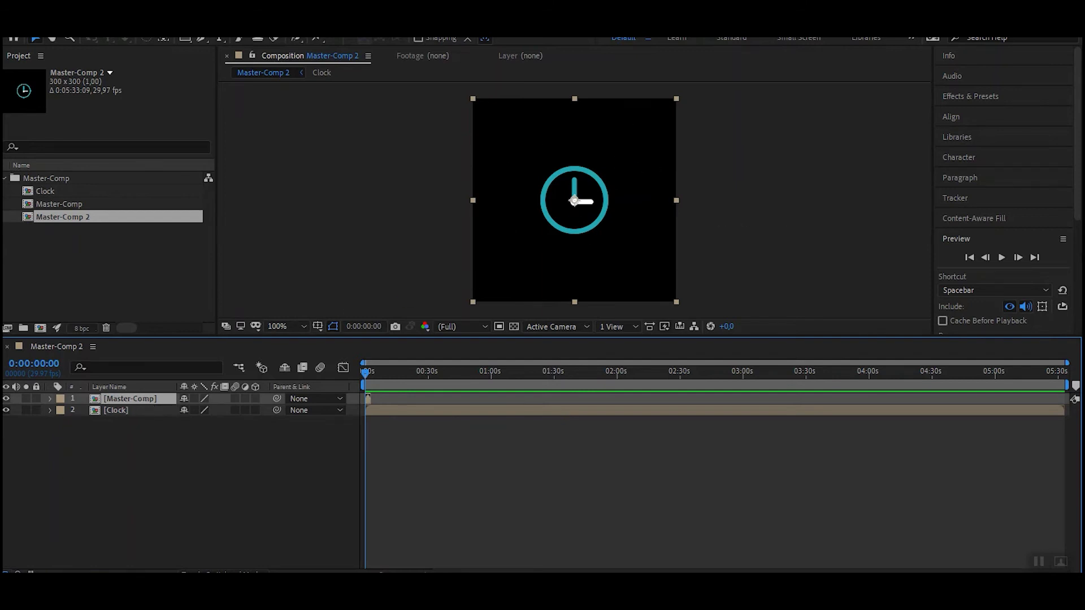
{"action": "left_click", "coordinate": [1001, 258]}
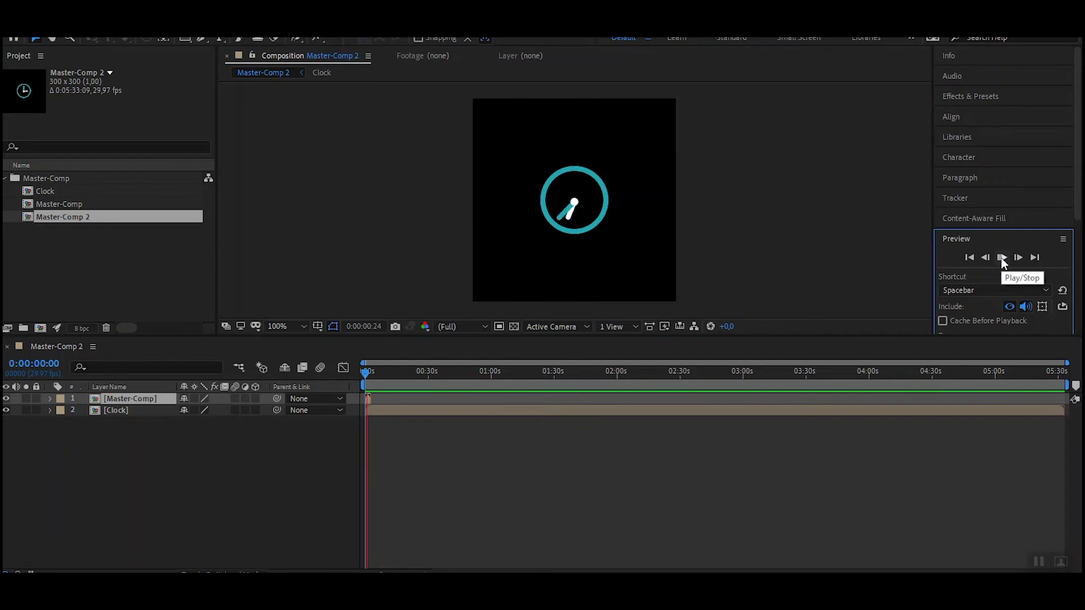
{"action": "left_click", "coordinate": [1001, 258]}
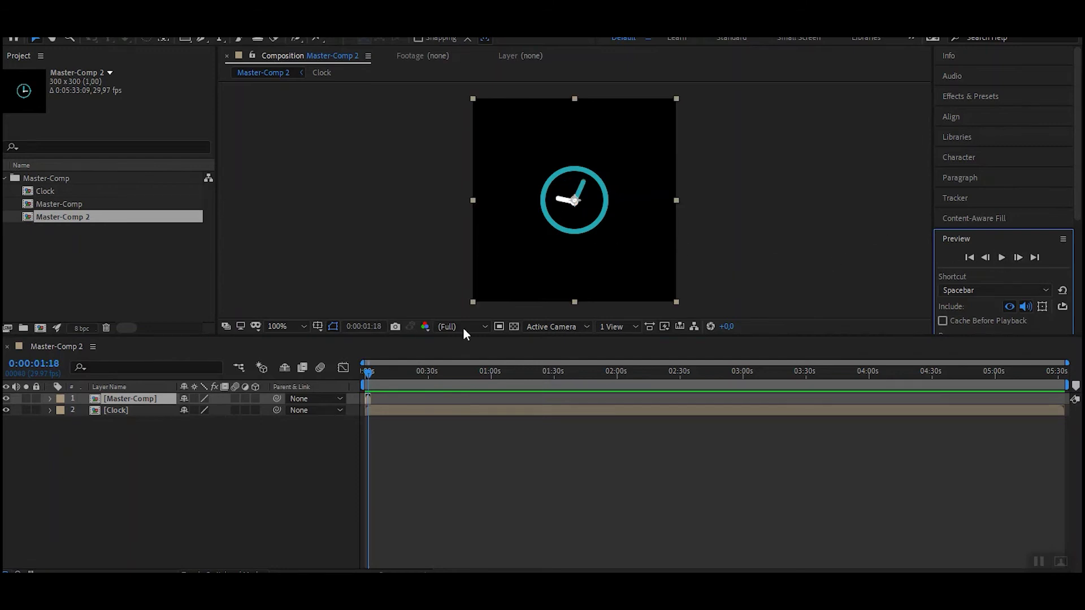
{"action": "left_click_drag", "start_coordinate": [374, 376], "coordinate": [348, 372]}
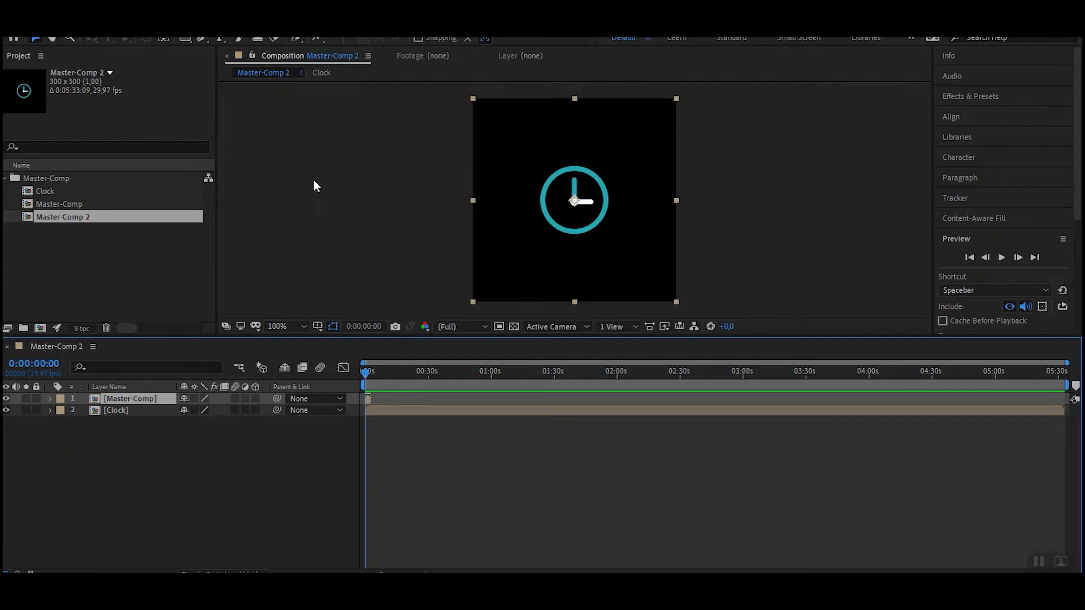
{"action": "right_click", "coordinate": [395, 123]}
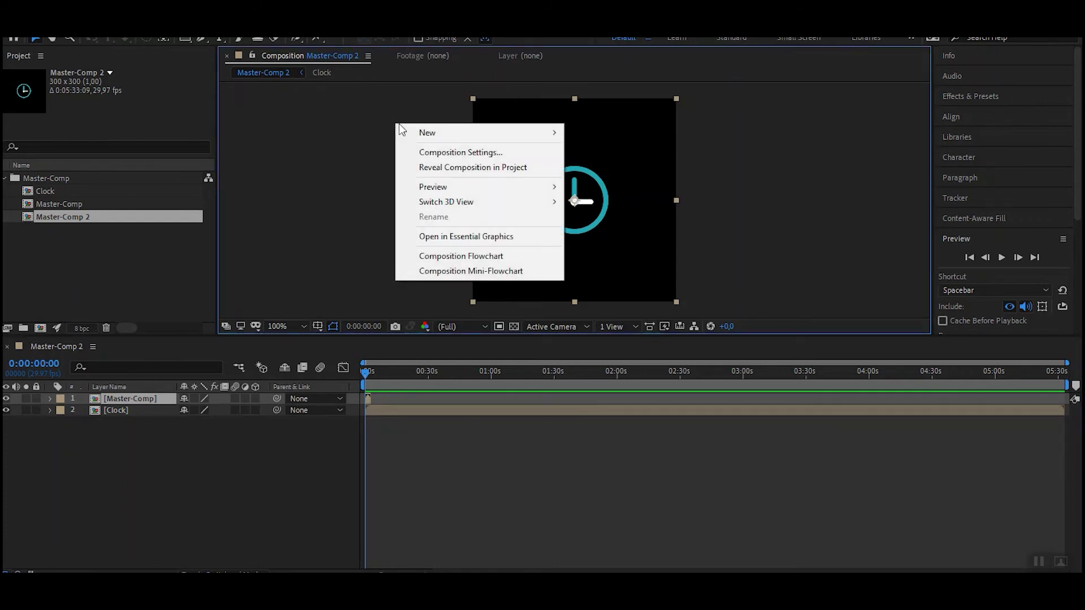
Step: Resize Master-Comp 2 to 130 × 130 pixels in Composition Settings
{"action": "left_click", "coordinate": [447, 153]}
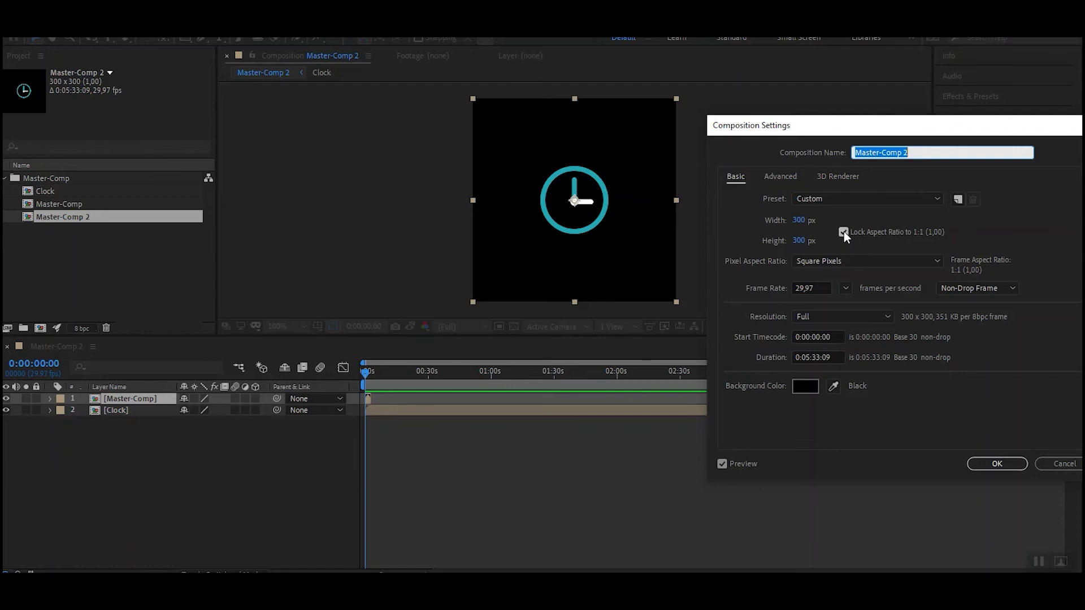
{"action": "left_click", "coordinate": [798, 220]}
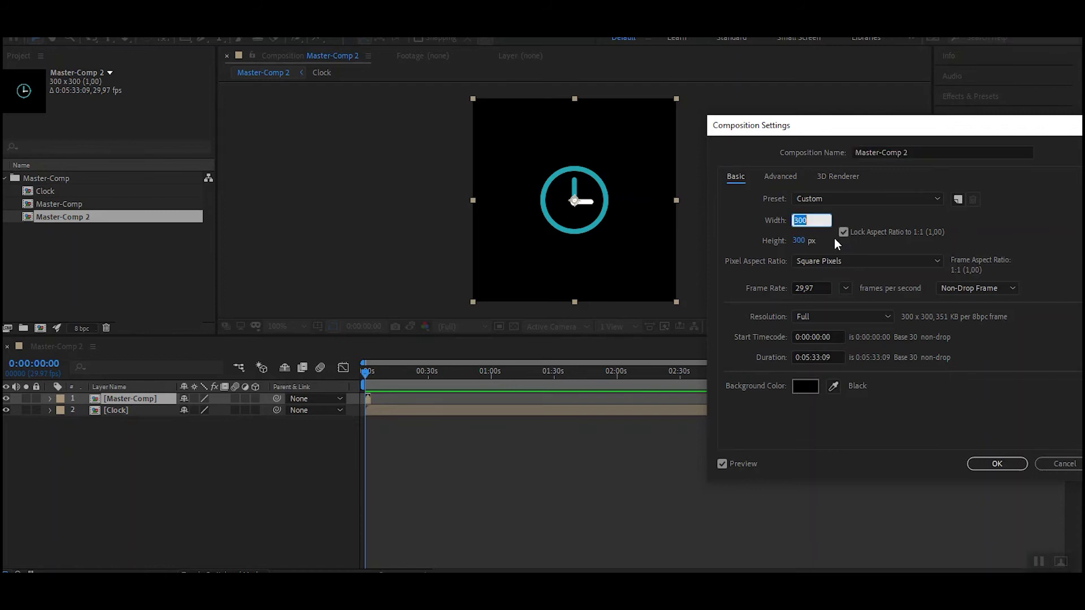
{"action": "type", "text": "130"}
{"action": "left_click", "coordinate": [920, 214]}
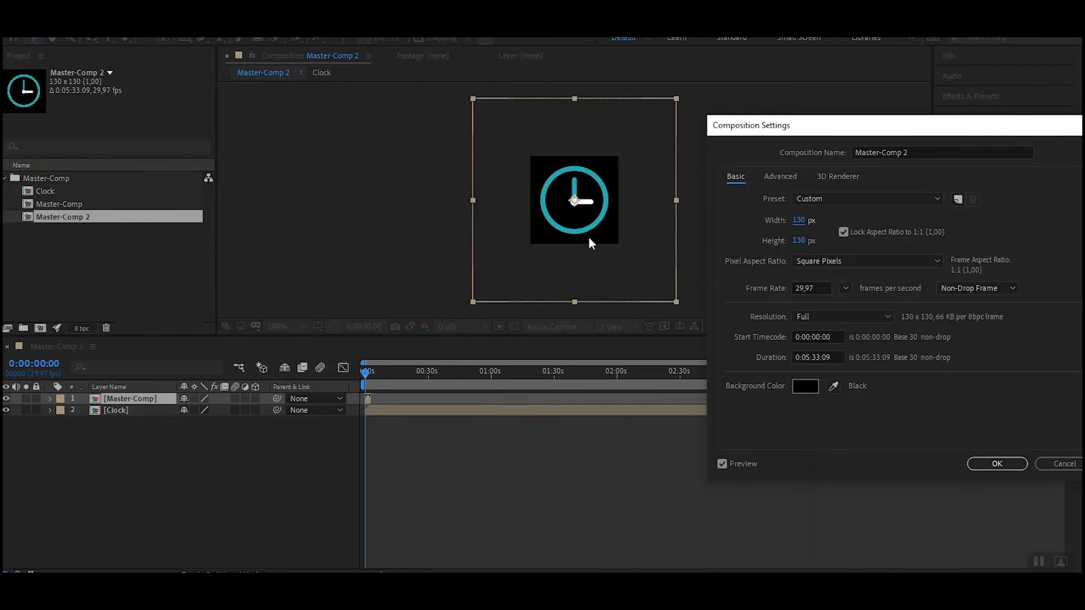
{"action": "left_click", "coordinate": [995, 466]}
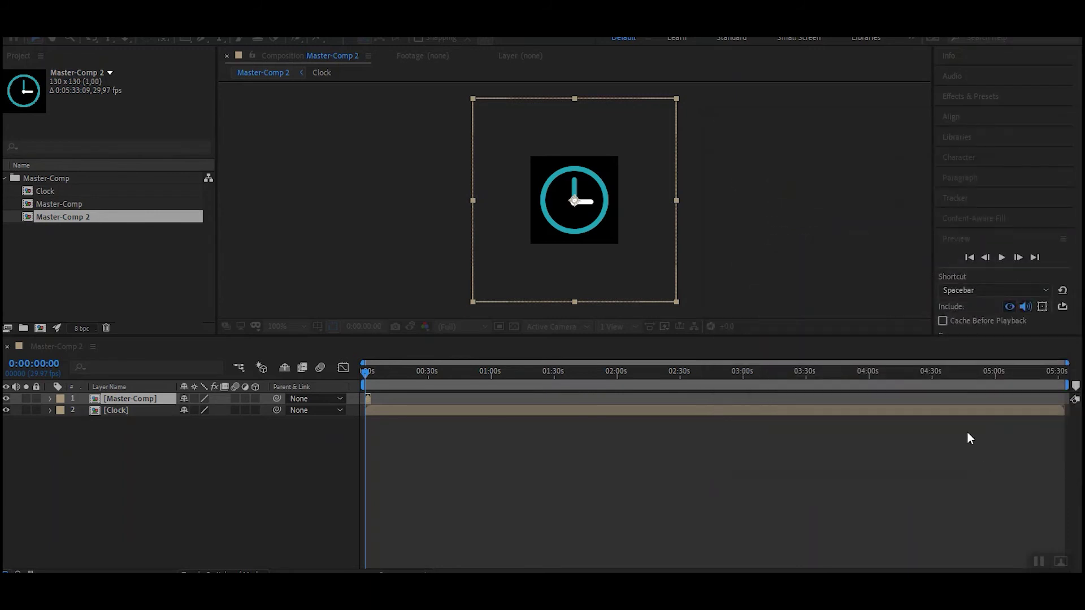
{"action": "left_click", "coordinate": [286, 25]}
{"action": "mouse_move", "coordinate": [312, 78]}
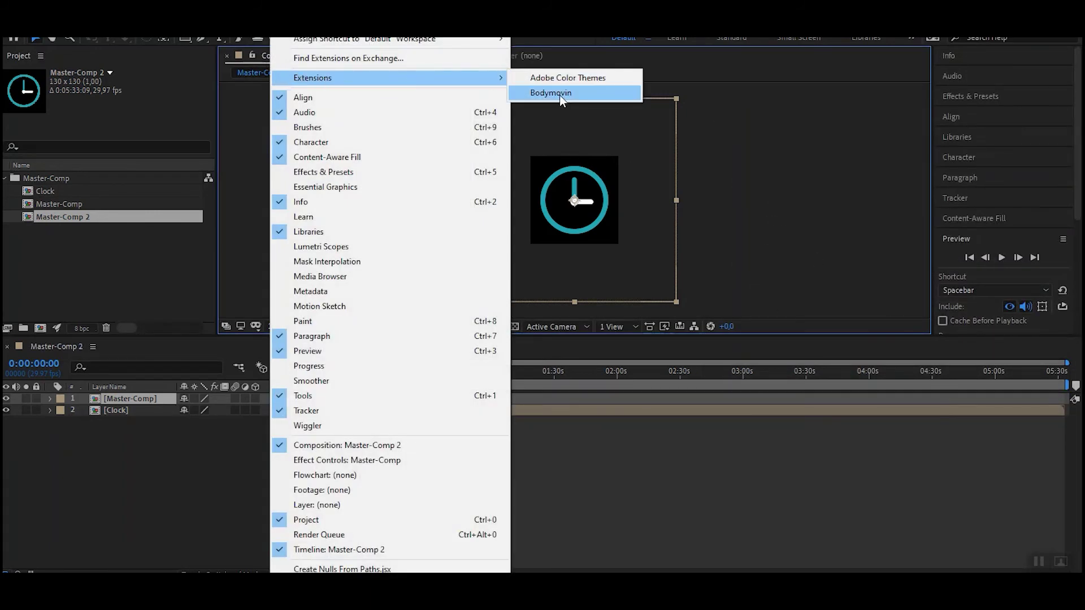
Step: Open the Bodymovin exporter with Master-Comp 2 selected for rendering
{"action": "left_click", "coordinate": [558, 96]}
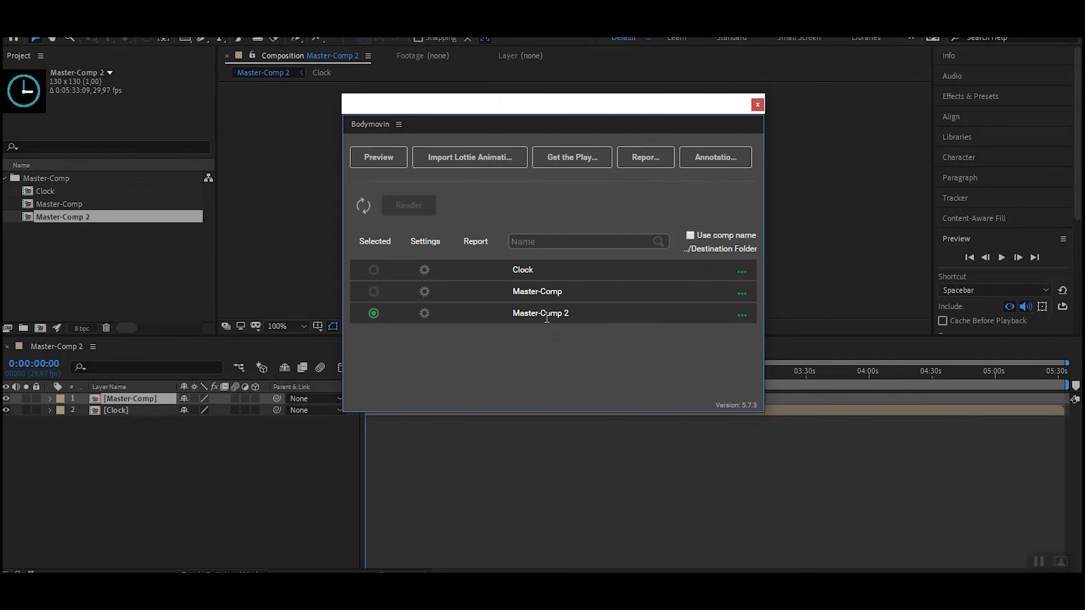
Step: Set the Bodymovin export destination to Clock-ae on Bureaublad
{"action": "left_click", "coordinate": [741, 317]}
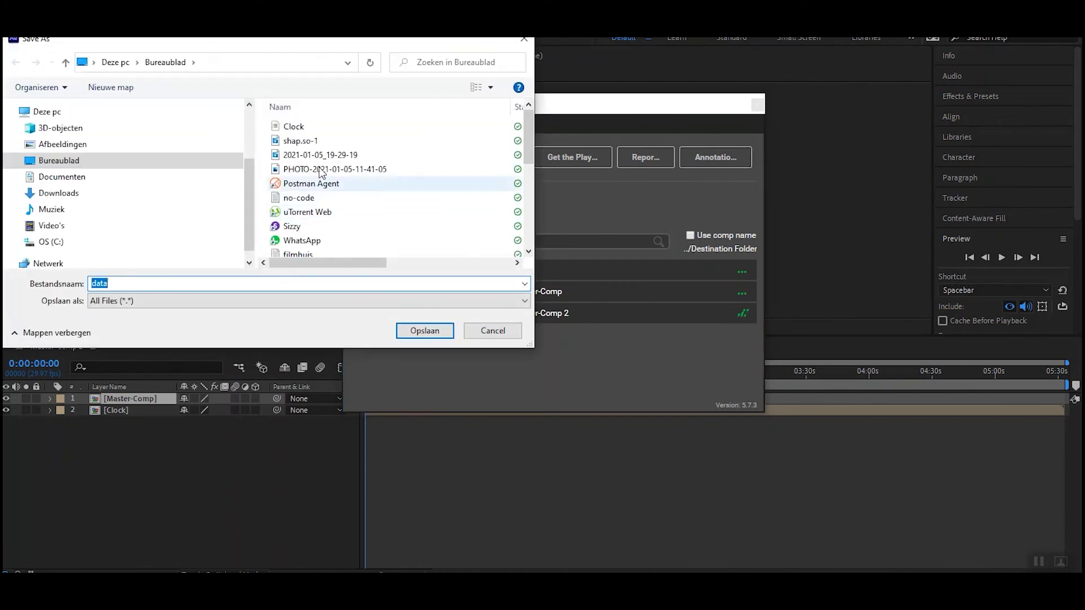
{"action": "left_click", "coordinate": [68, 162]}
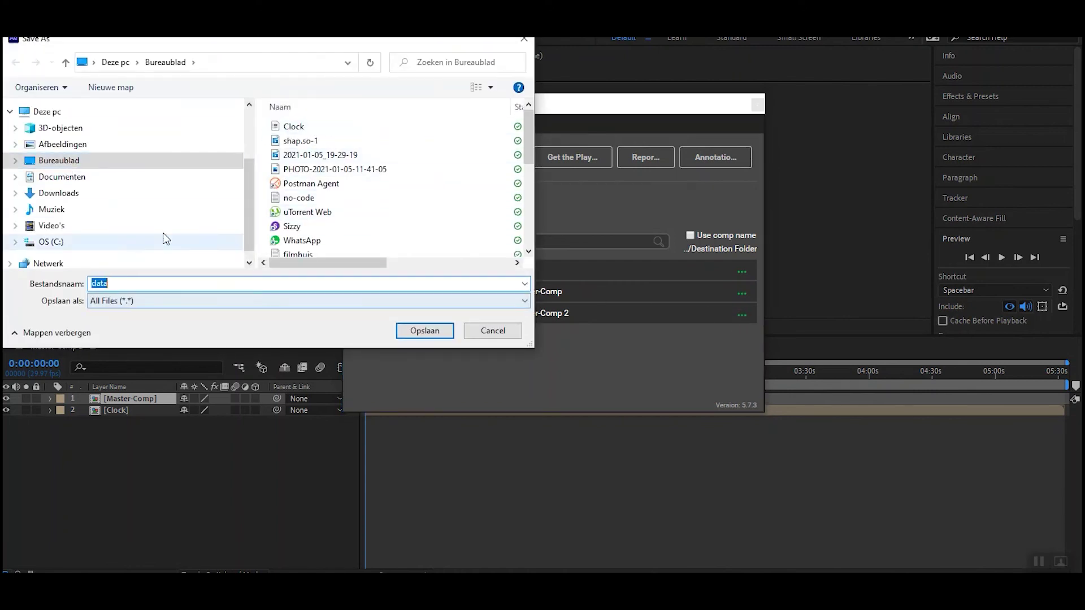
{"action": "left_click", "coordinate": [293, 128]}
{"action": "double_click", "coordinate": [124, 283]}
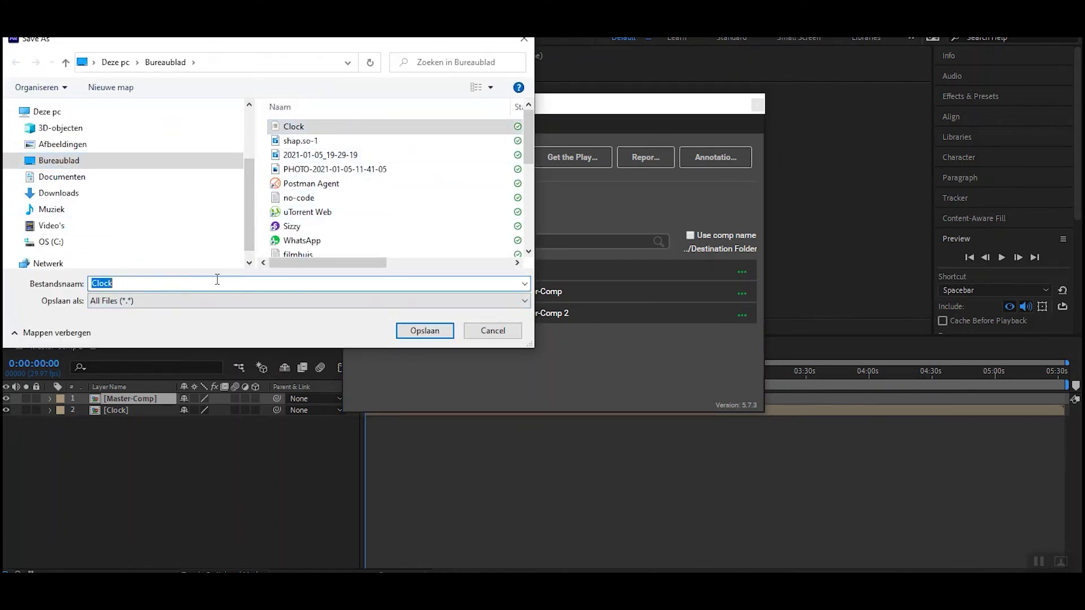
{"action": "left_click", "coordinate": [131, 287]}
{"action": "type", "text": "-ae"}
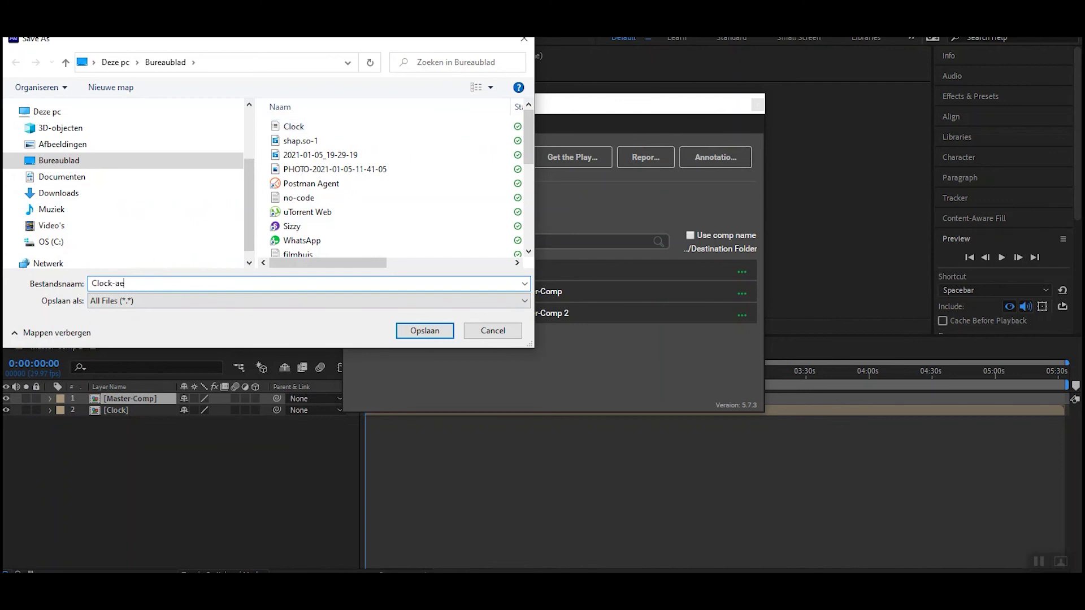
{"action": "left_click", "coordinate": [424, 331]}
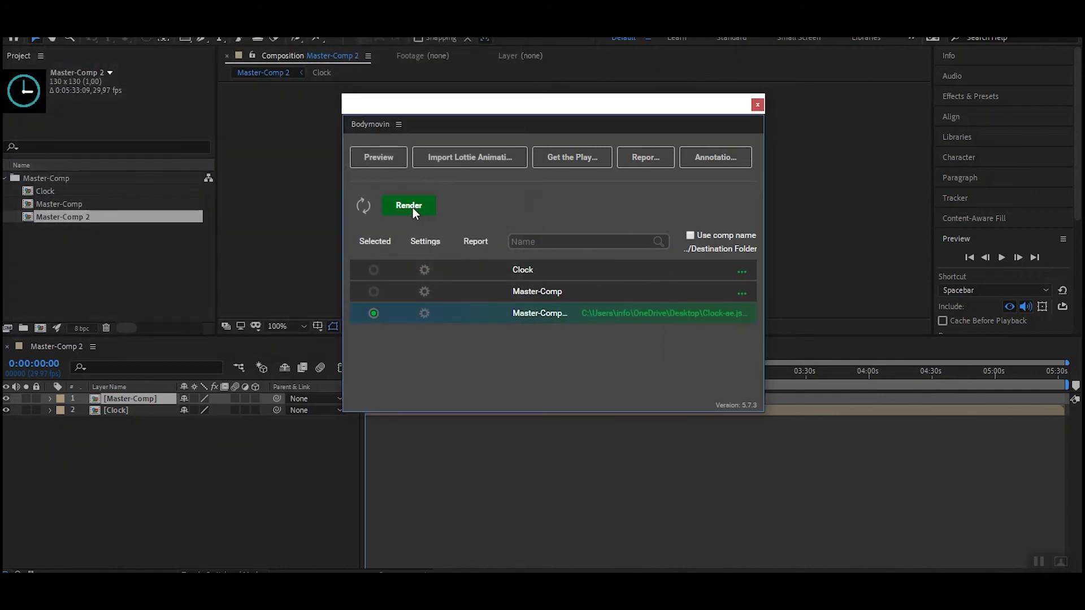
Step: Render Master-Comp 2 to JSON, dismiss the report and close Bodymovin
{"action": "left_click", "coordinate": [413, 208]}
{"action": "left_click", "coordinate": [553, 374]}
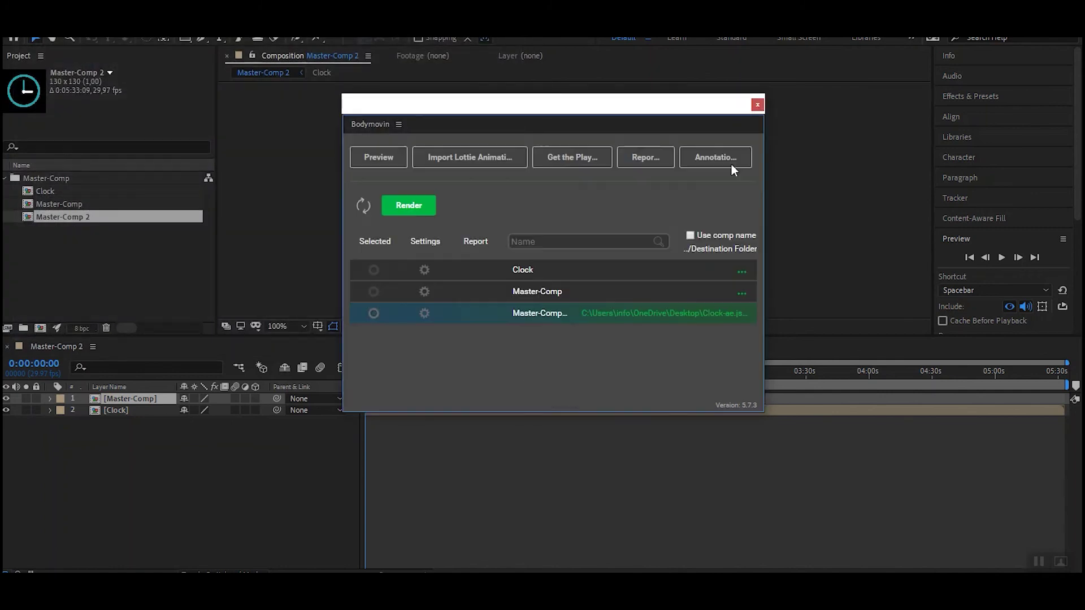
{"action": "left_click", "coordinate": [756, 105]}
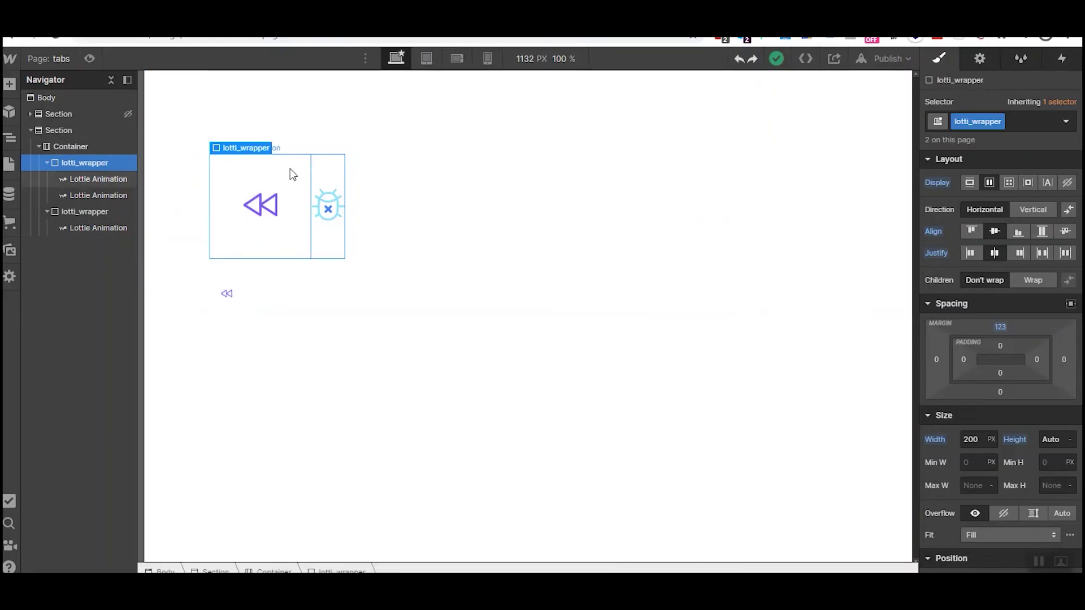
Step: Upload Clock-ae.json to Lottie assets via the first Lottie Animation's Replace Lottie Sequence
{"action": "left_click", "coordinate": [288, 166]}
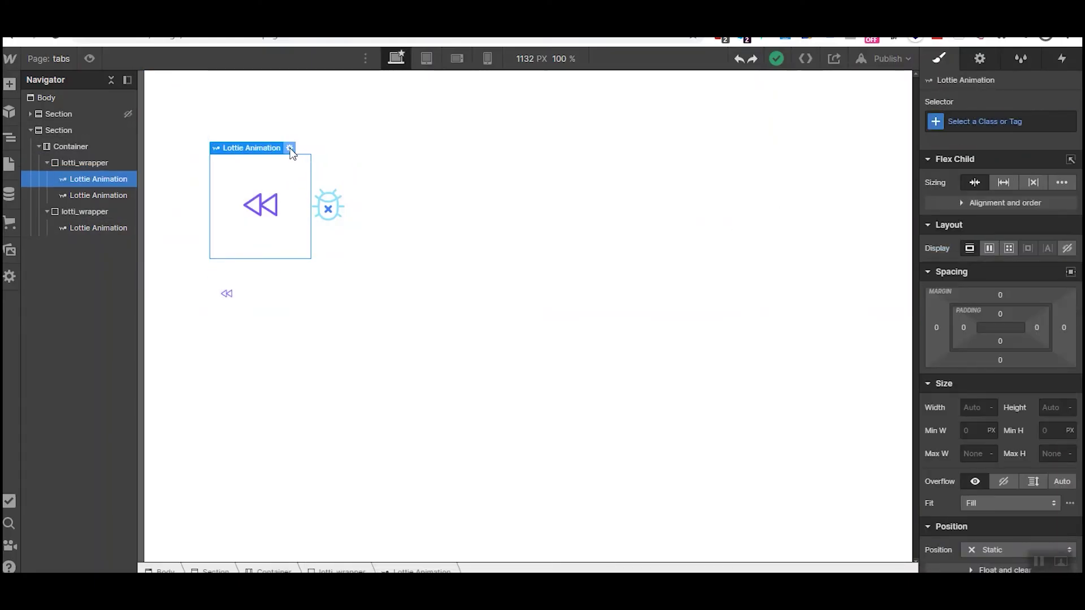
{"action": "left_click", "coordinate": [289, 149]}
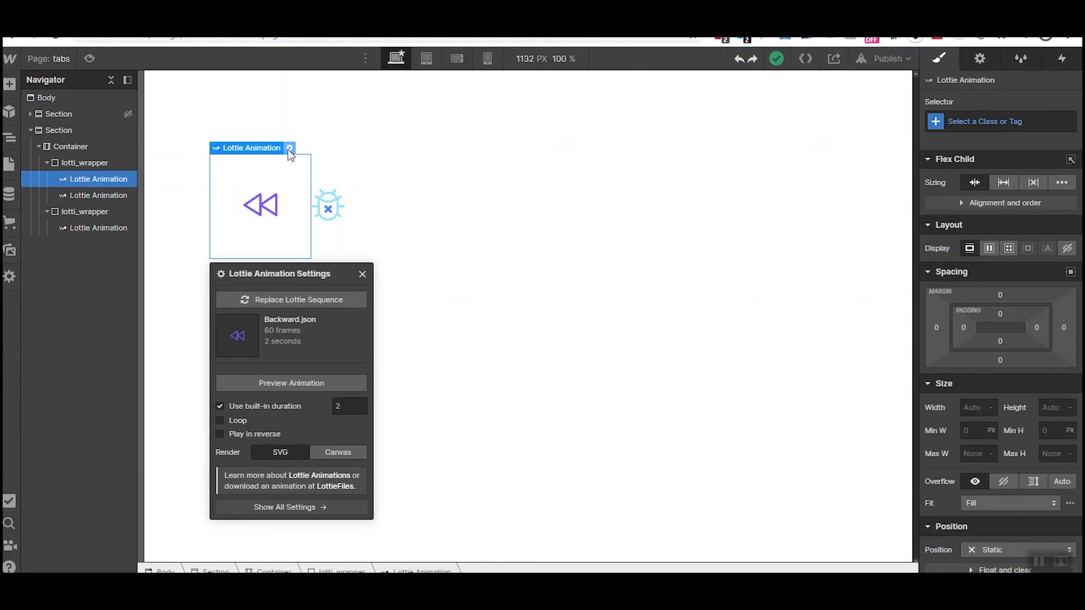
{"action": "left_click", "coordinate": [296, 302]}
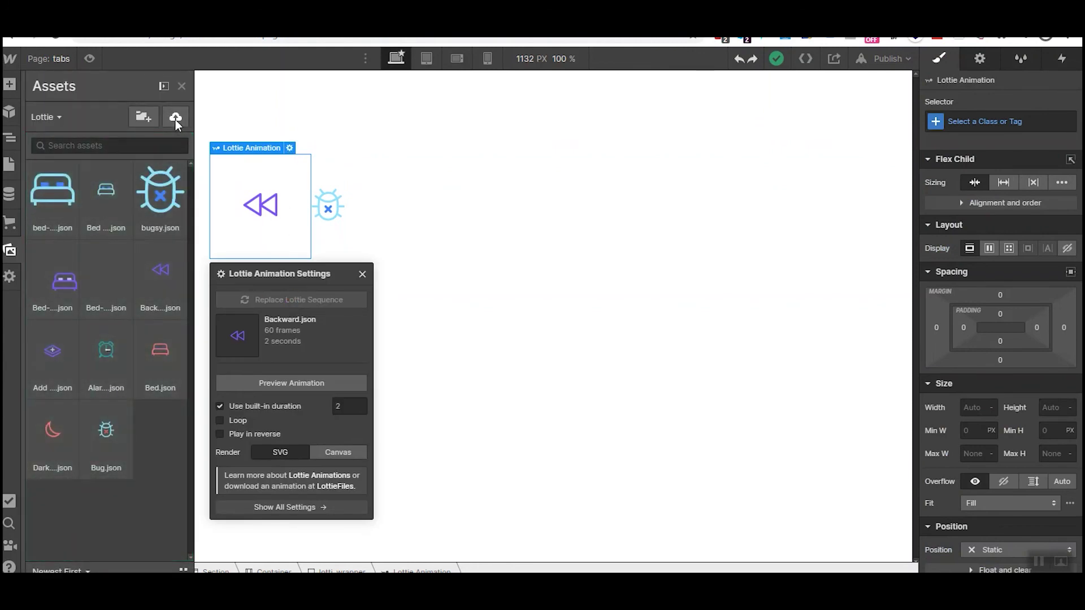
{"action": "left_click", "coordinate": [176, 116]}
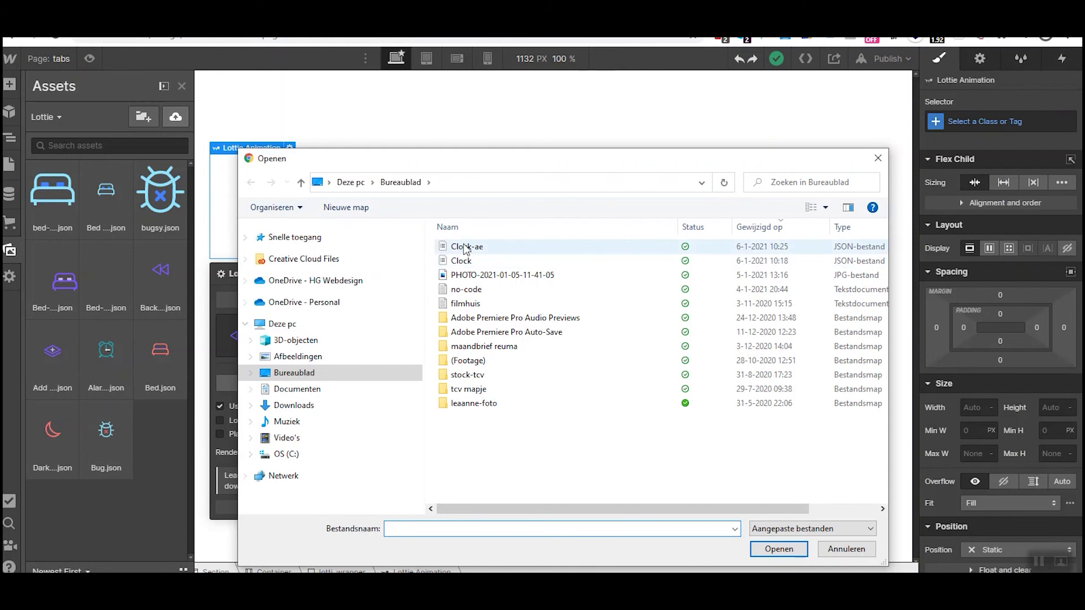
{"action": "left_click", "coordinate": [466, 247]}
{"action": "left_click", "coordinate": [774, 549]}
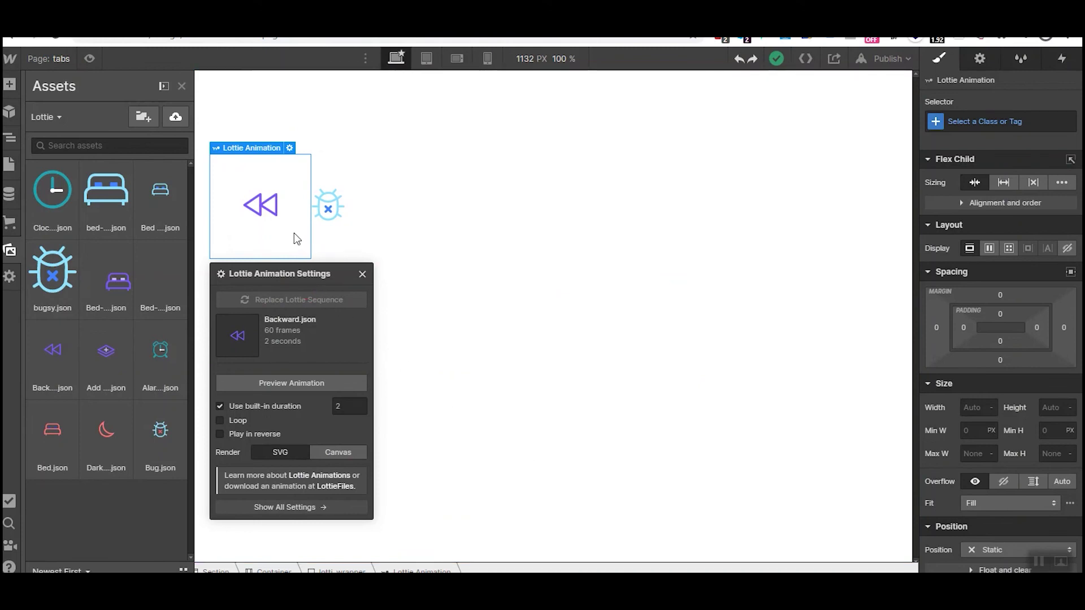
{"action": "key", "text": "z"}
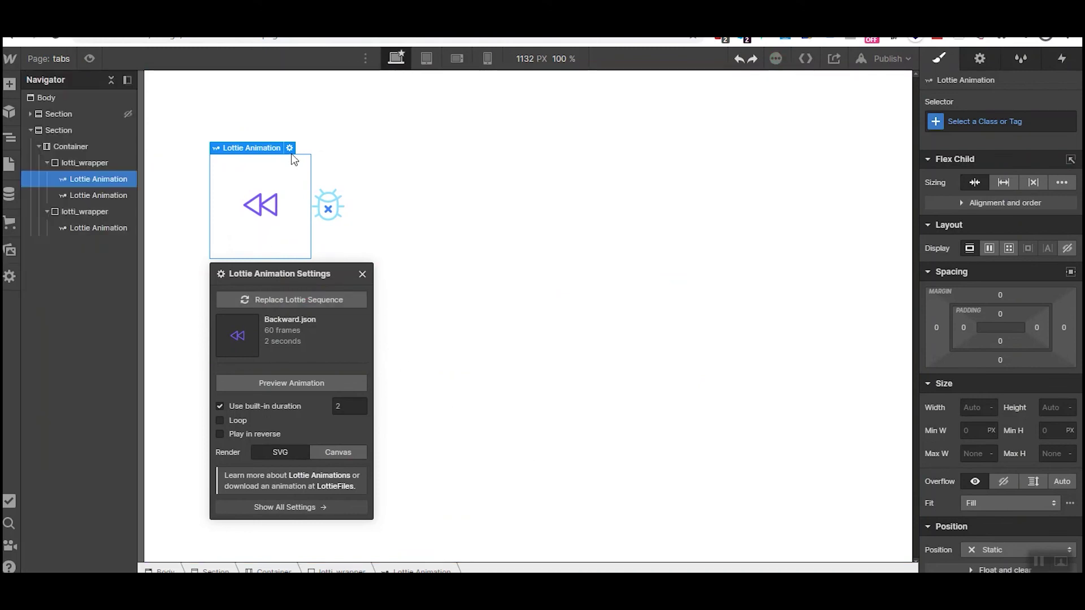
Step: Replace the first Lottie's Backward.json sequence with Clock-ae.json and preview the page
{"action": "left_click", "coordinate": [288, 300]}
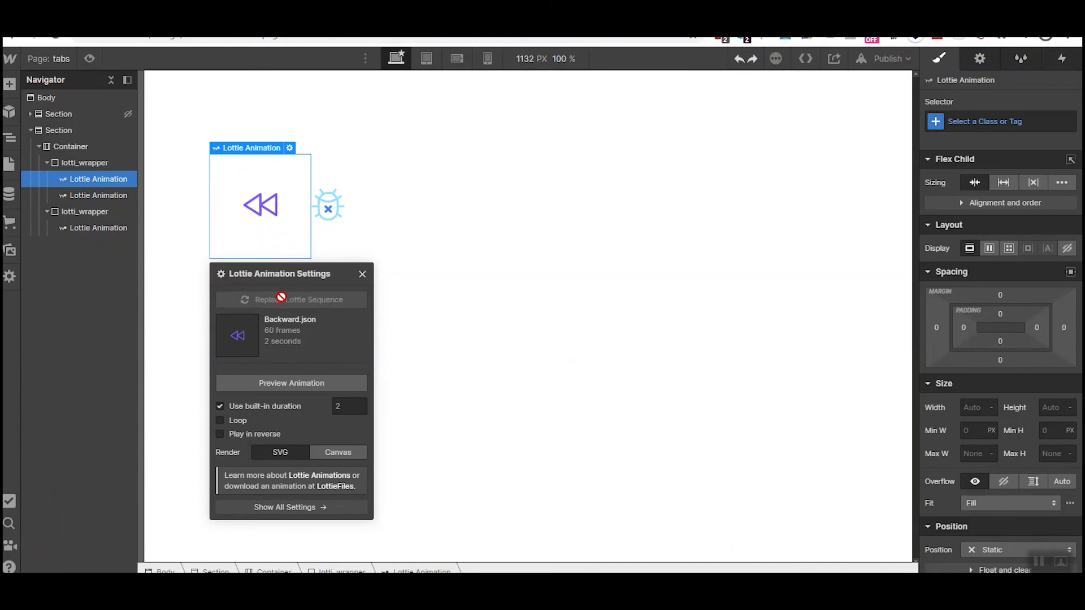
{"action": "left_click", "coordinate": [53, 180]}
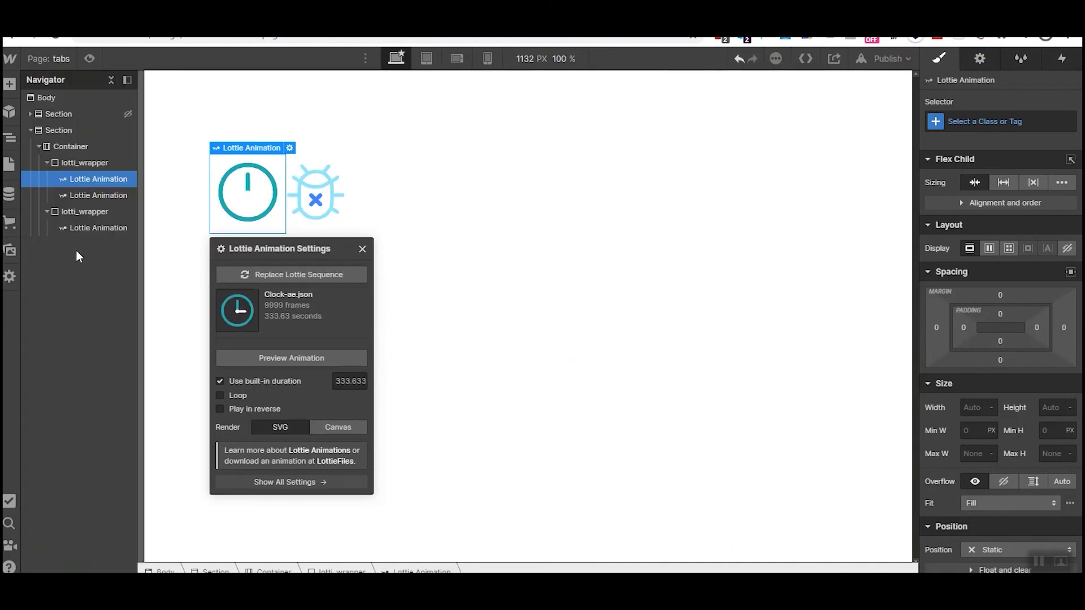
{"action": "left_click", "coordinate": [363, 249]}
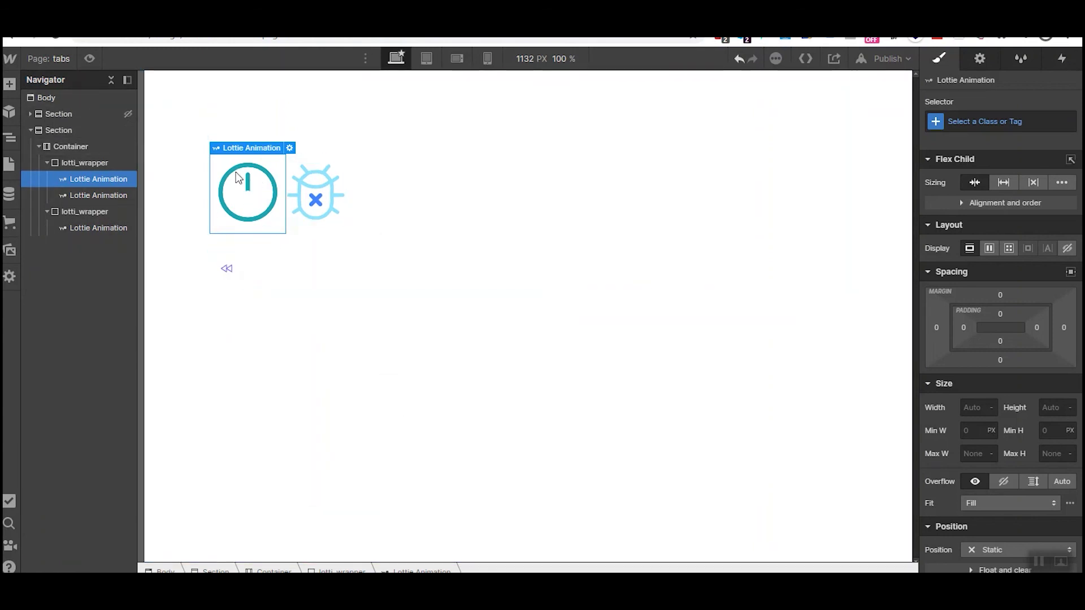
{"action": "left_click", "coordinate": [90, 59]}
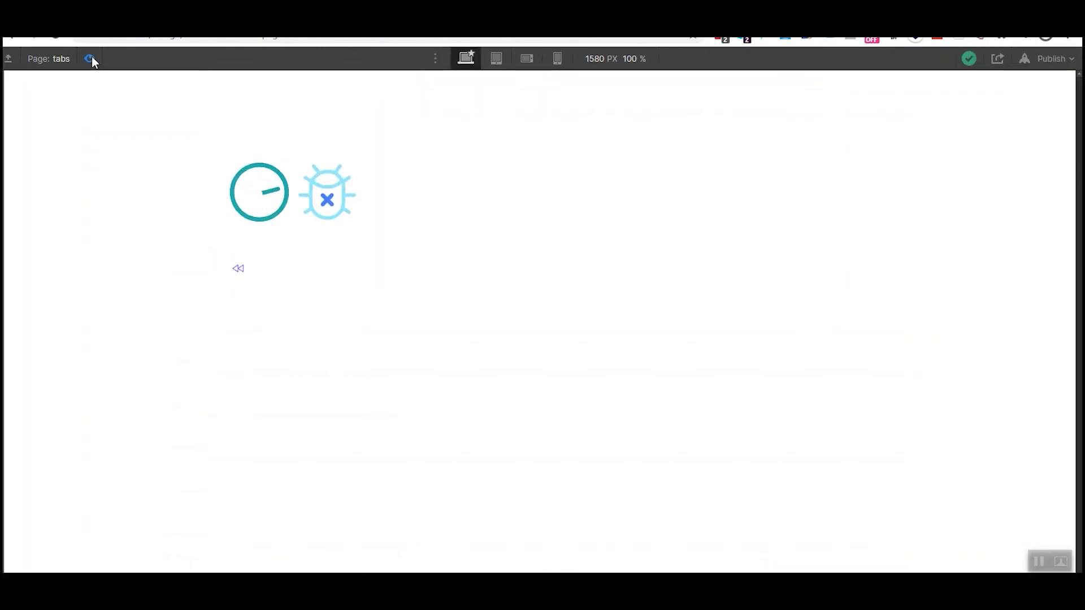
{"action": "left_click", "coordinate": [90, 59]}
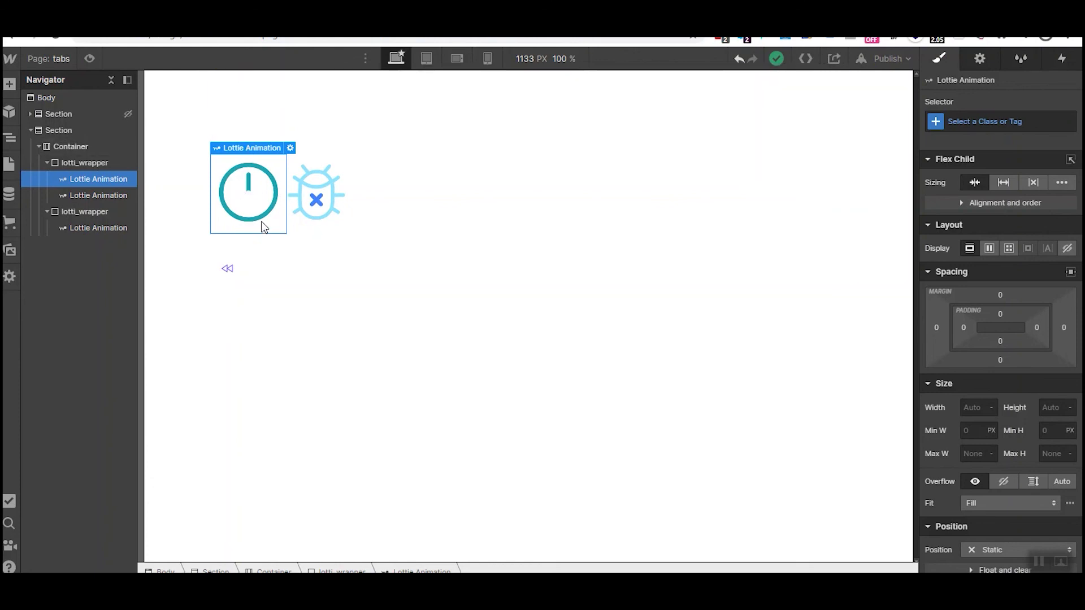
Step: Swap the smaller rewind Lottie Animation's sequence for Clock-ae.json, then reselect the large clock
{"action": "left_click", "coordinate": [229, 279]}
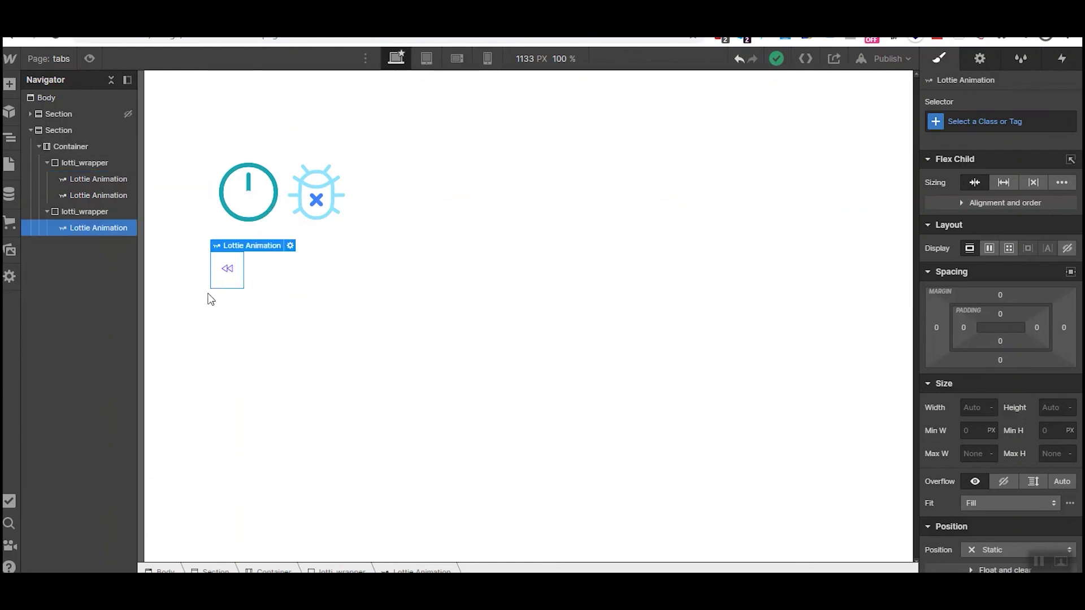
{"action": "left_click", "coordinate": [90, 212]}
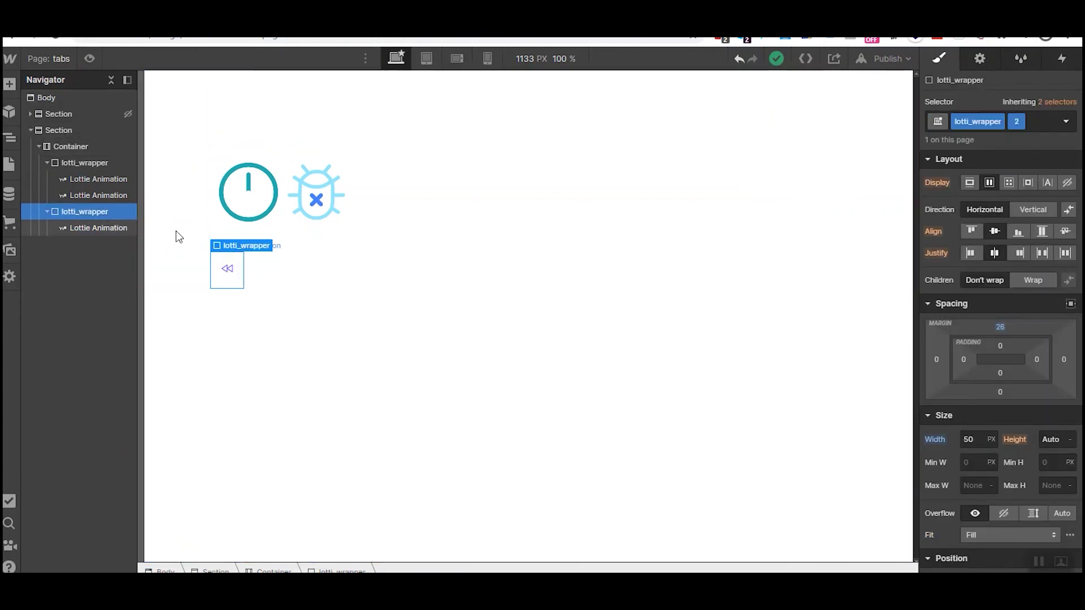
{"action": "left_click", "coordinate": [227, 270]}
{"action": "left_click", "coordinate": [289, 246]}
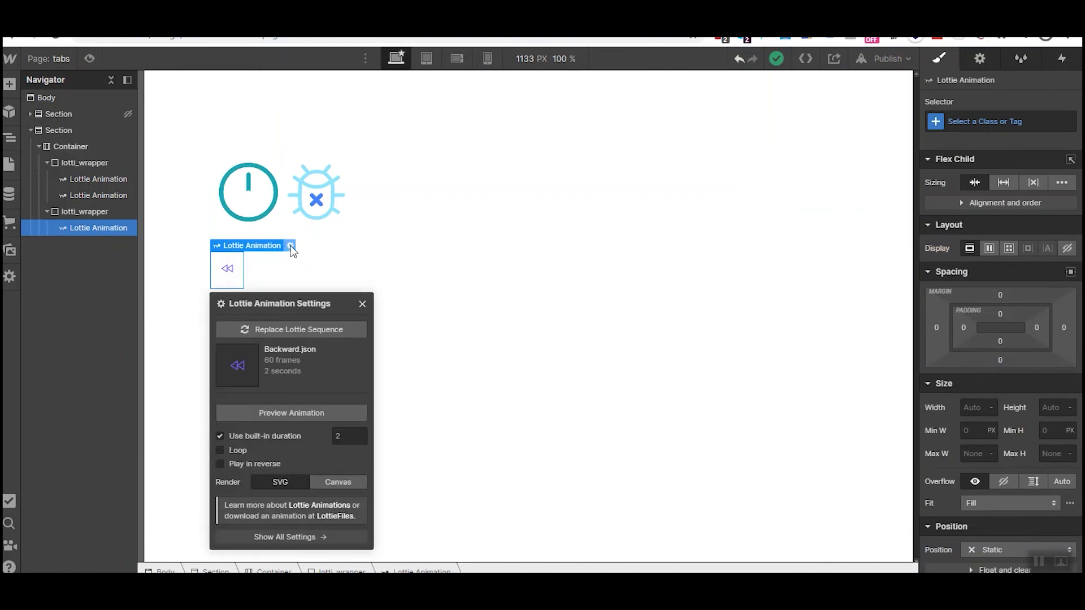
{"action": "left_click", "coordinate": [302, 326]}
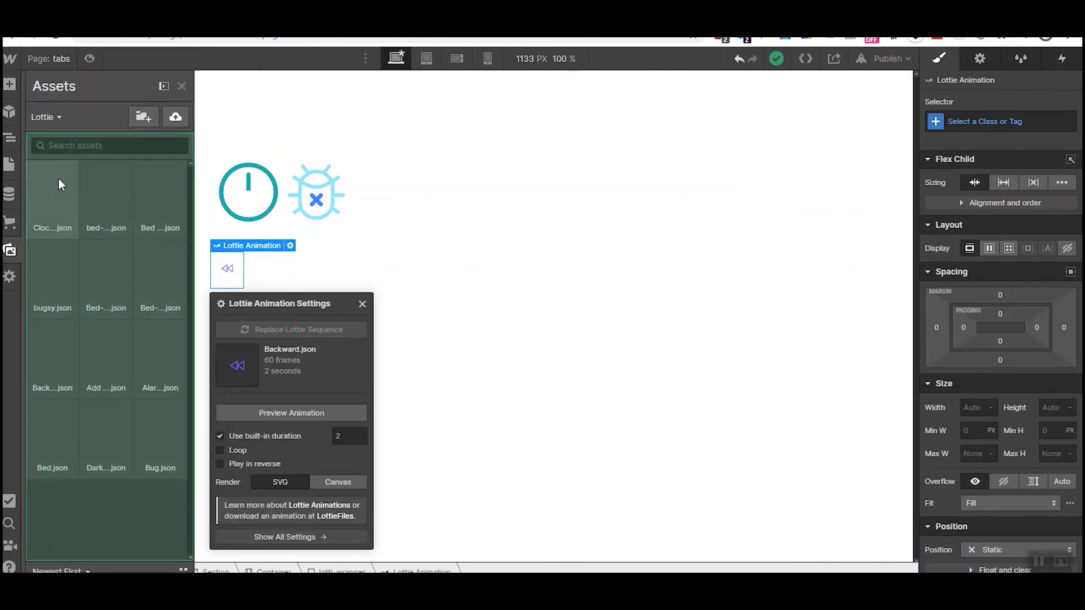
{"action": "left_click", "coordinate": [48, 187]}
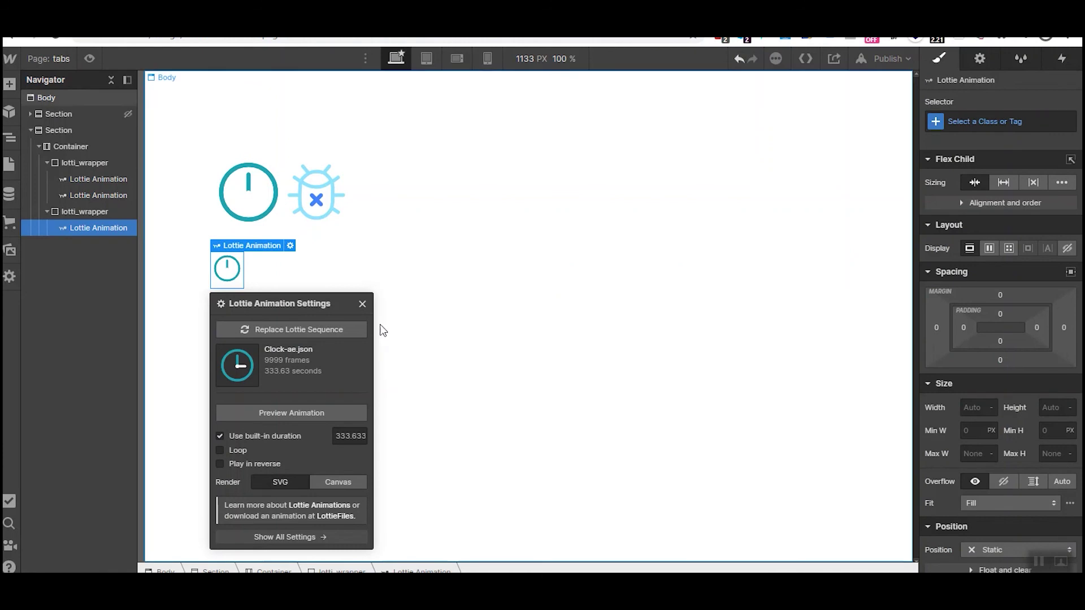
{"action": "left_click", "coordinate": [362, 304]}
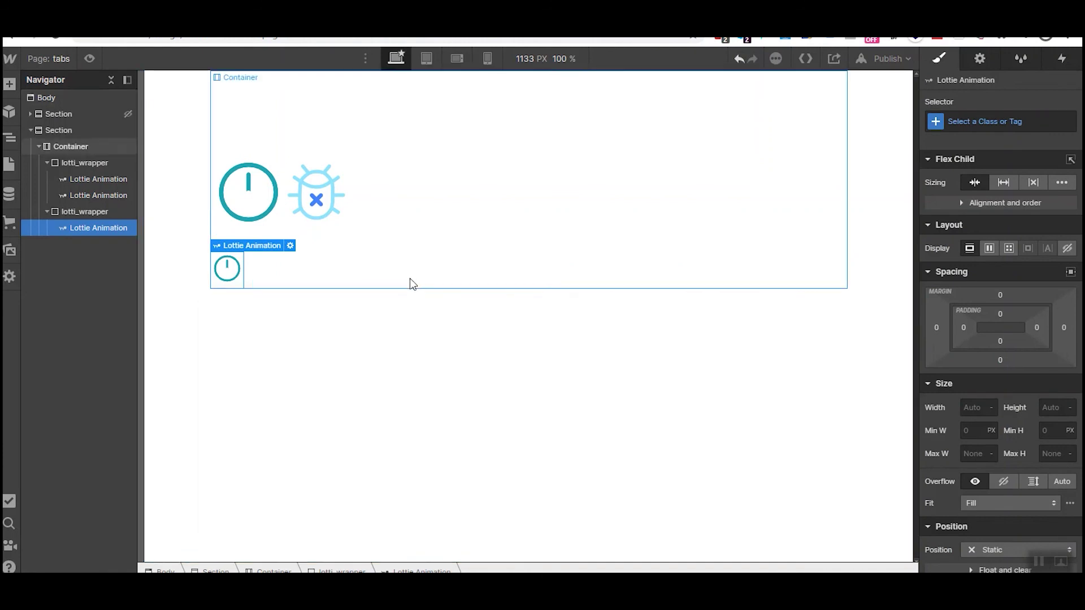
{"action": "left_click", "coordinate": [409, 284]}
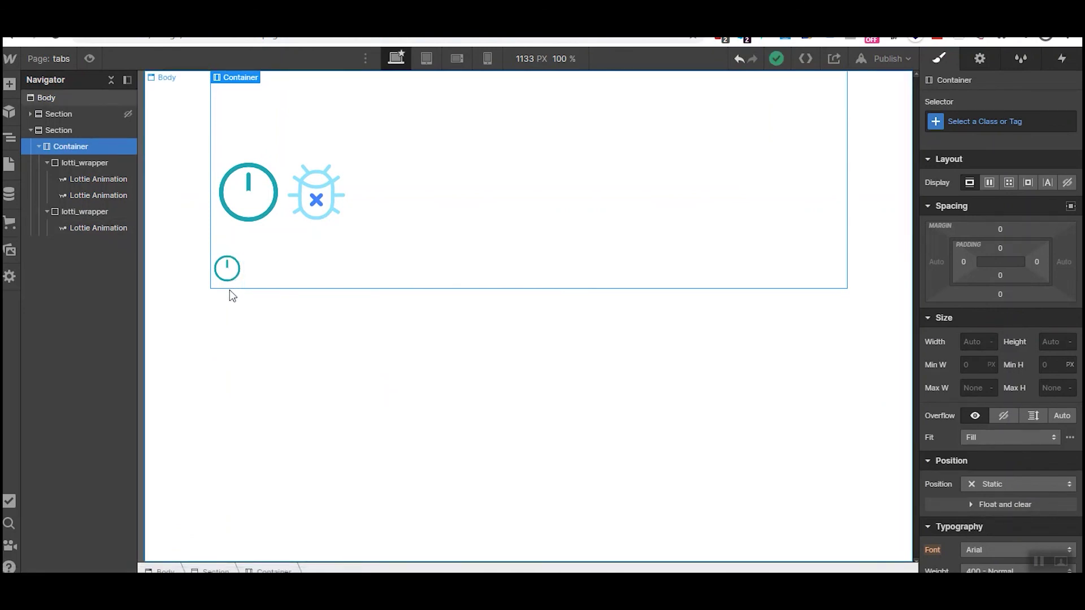
{"action": "left_click", "coordinate": [264, 220]}
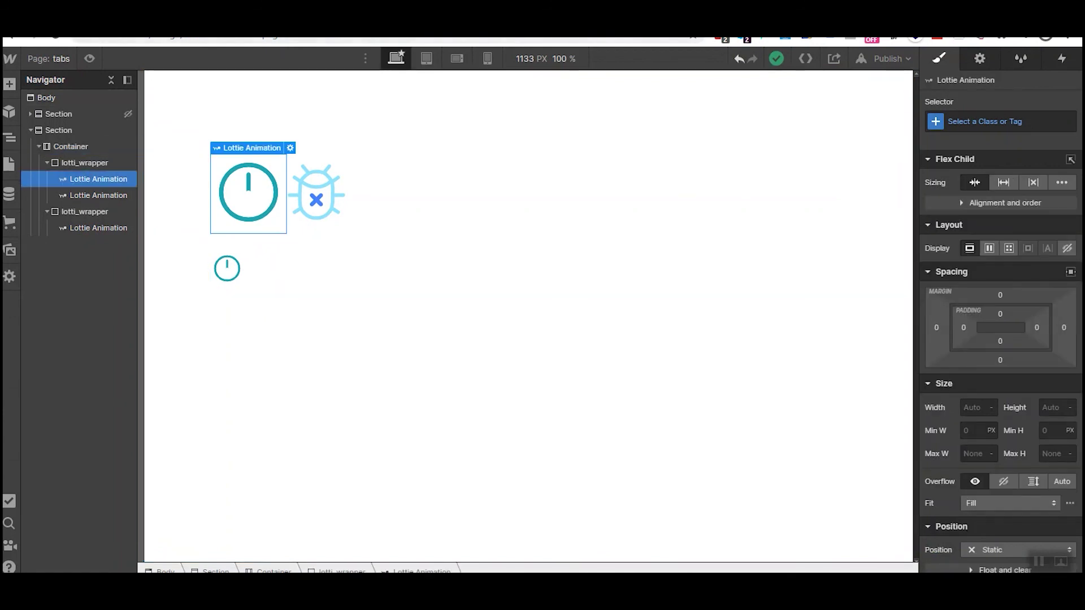
{"action": "mouse_move", "coordinate": [463, 288]}
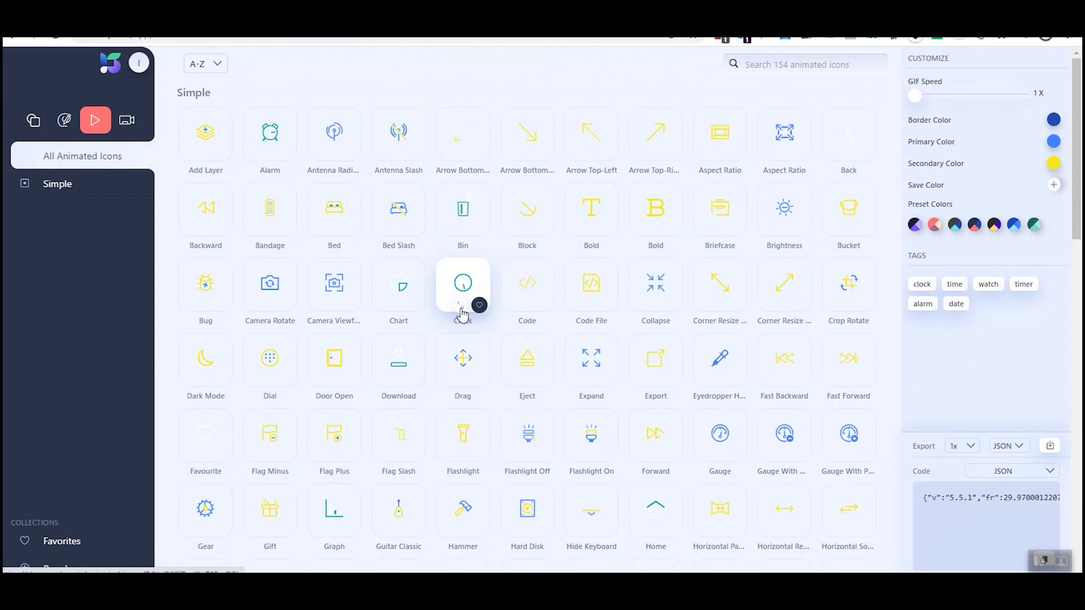
Step: Open the animated Clock icon's detail view from Shape.so's animated icons grid
{"action": "left_click", "coordinate": [460, 314]}
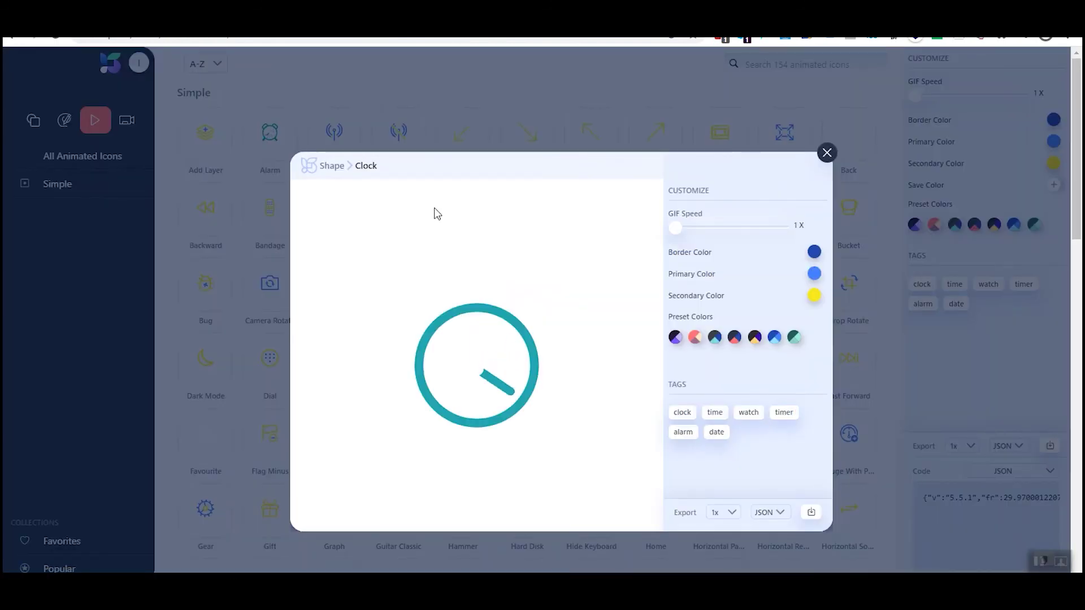